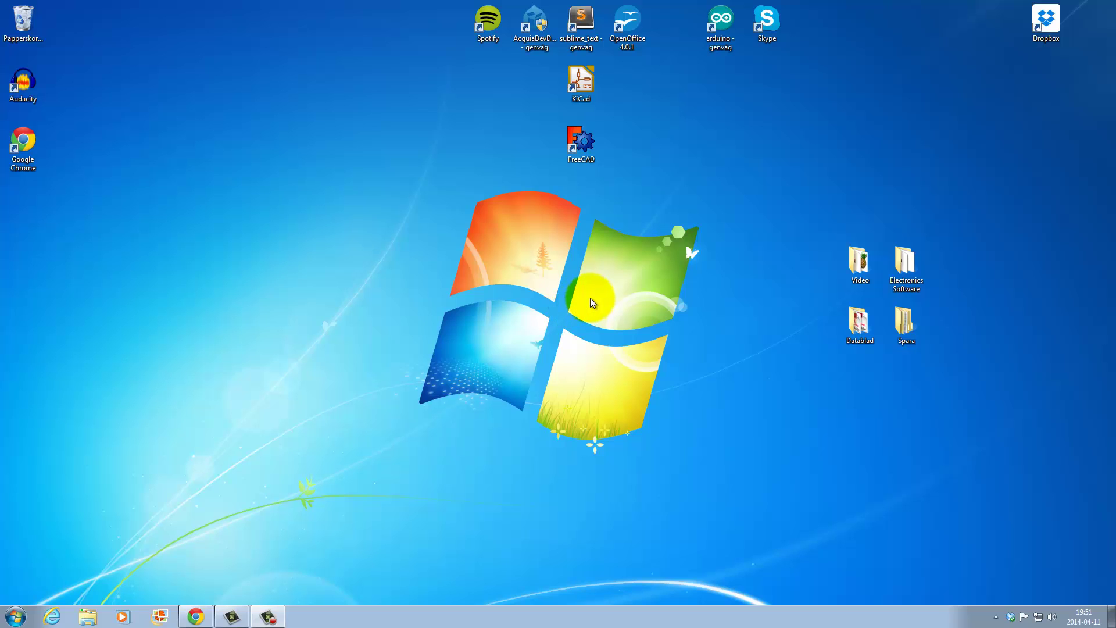
# - In Windows Explorer, browse to C:\Program (x86)\KiCad\share\library to view its 117 library files
pyautogui.click(95, 619)
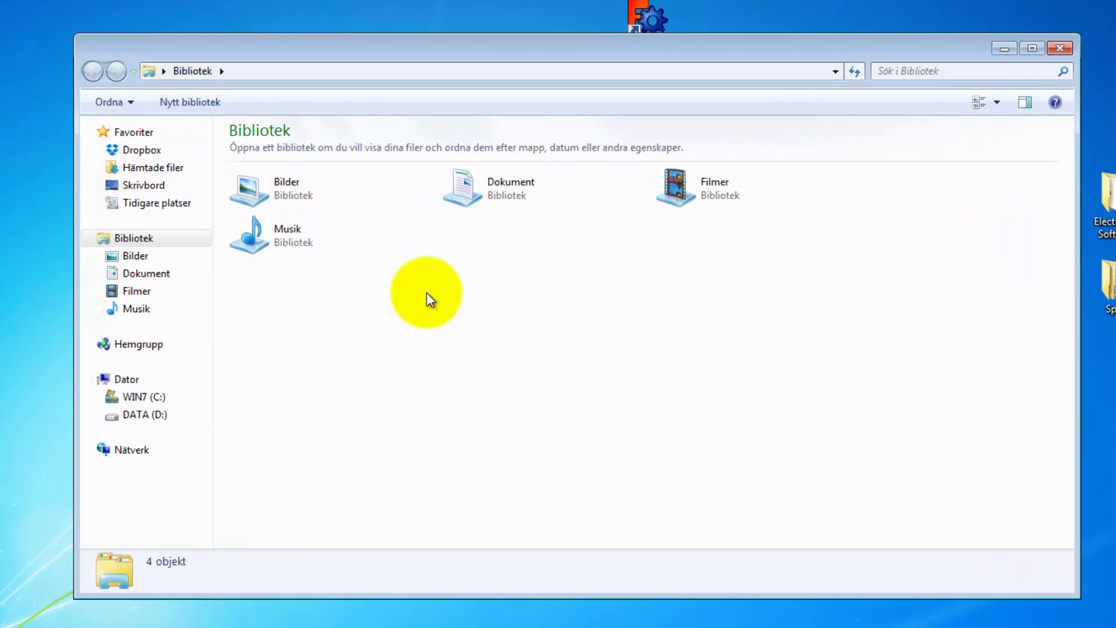
pyautogui.click(153, 398)
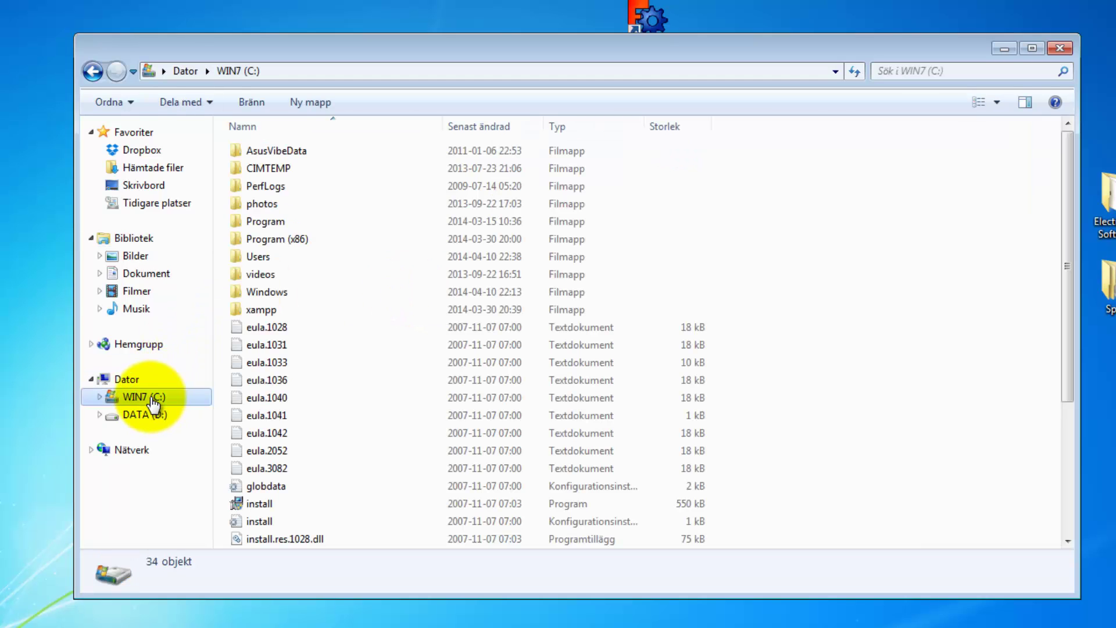
pyautogui.doubleClick(287, 241)
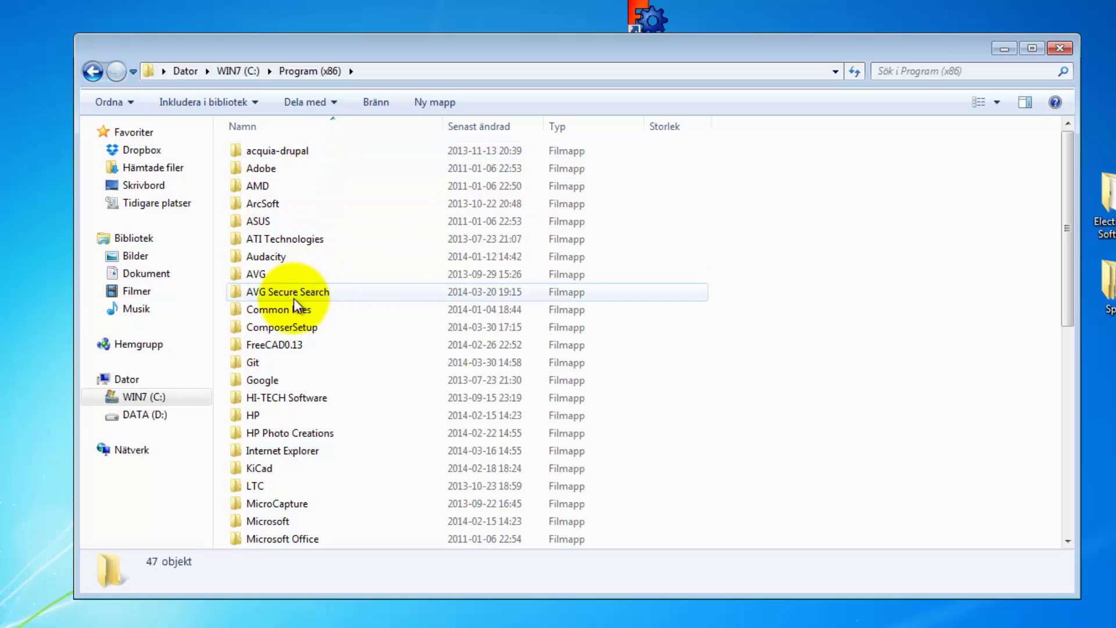
pyautogui.doubleClick(259, 471)
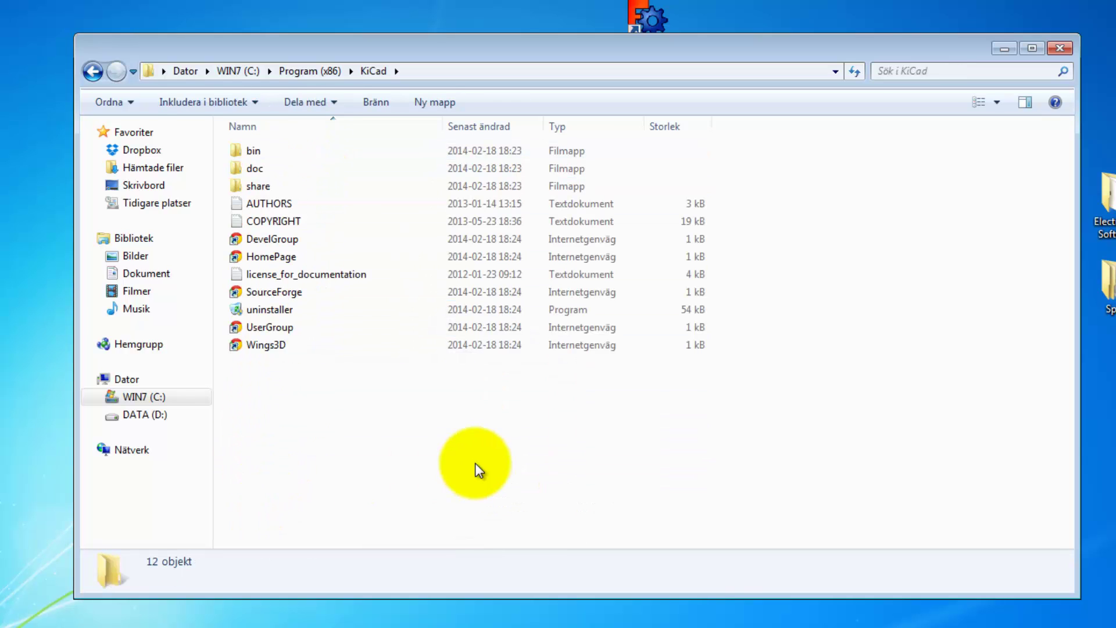
pyautogui.doubleClick(260, 188)
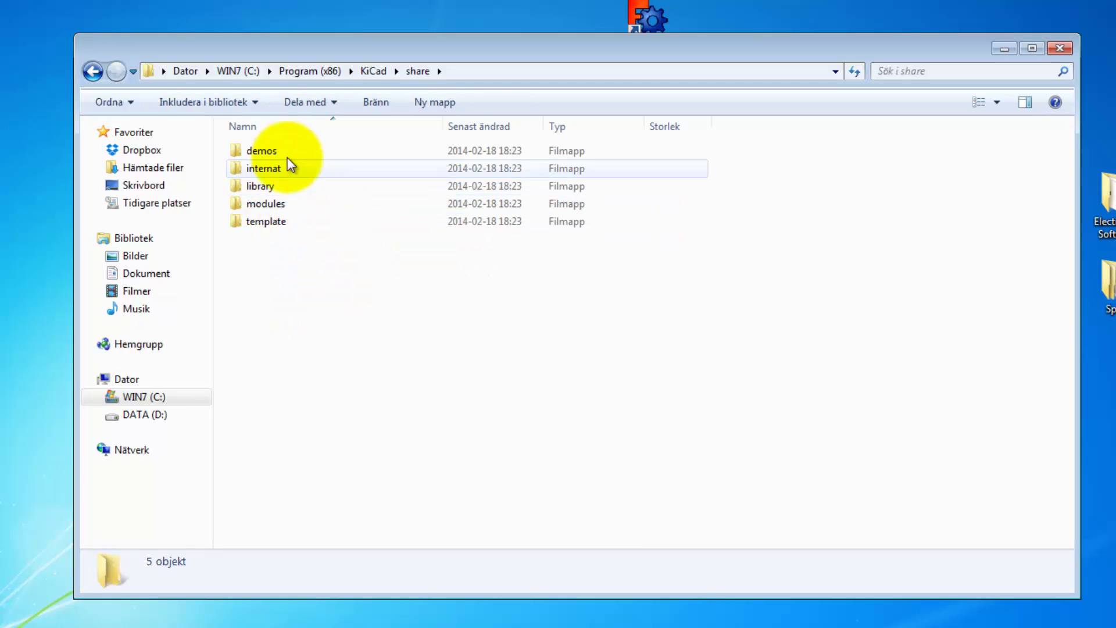
pyautogui.doubleClick(263, 184)
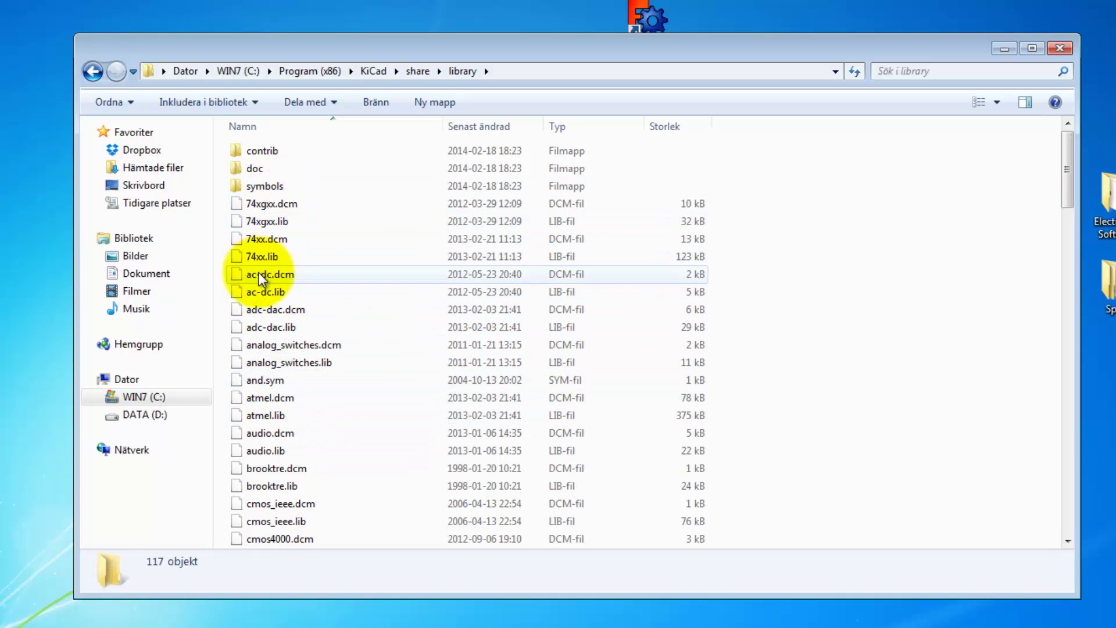
# - Check that Dropbox's Privat\KiCADprojects\MyLibraries folder is empty, then close Explorer
pyautogui.click(1060, 48)
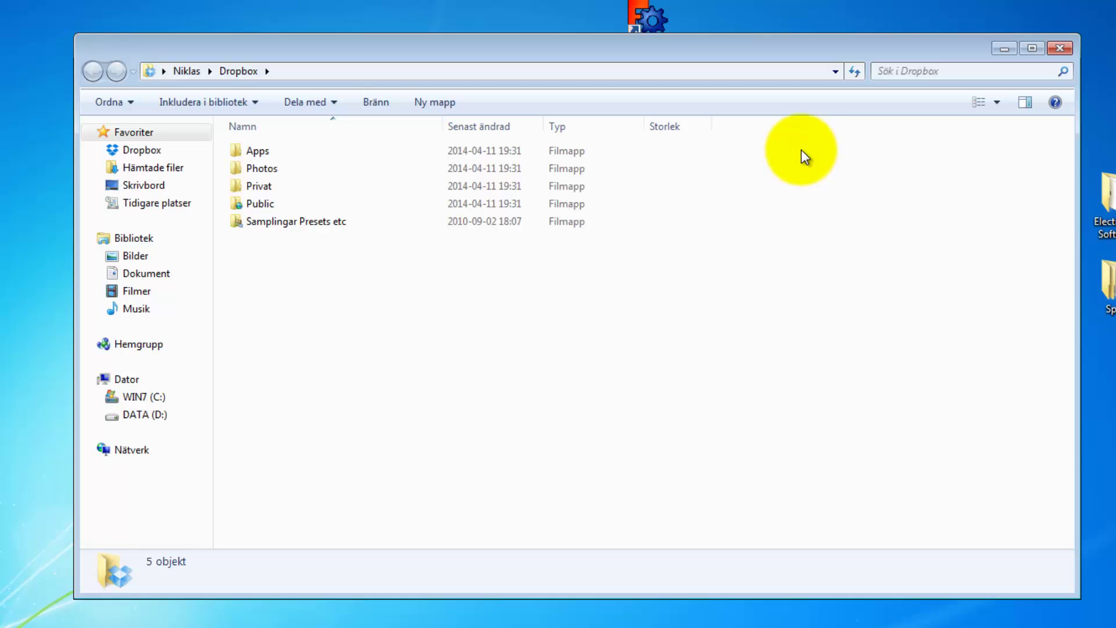
pyautogui.doubleClick(260, 187)
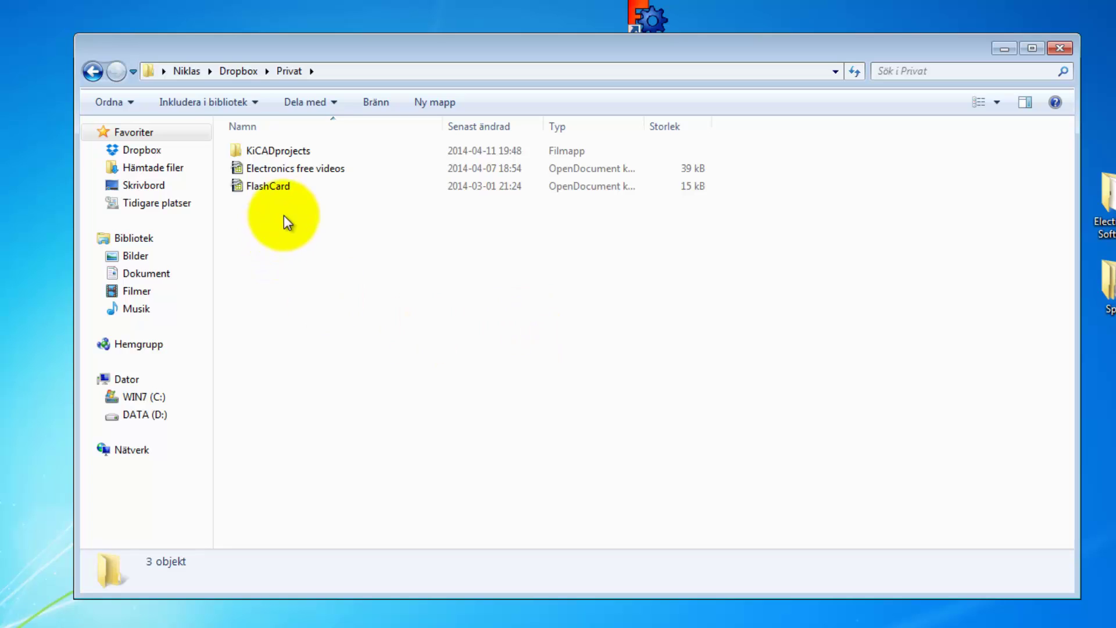
pyautogui.doubleClick(281, 153)
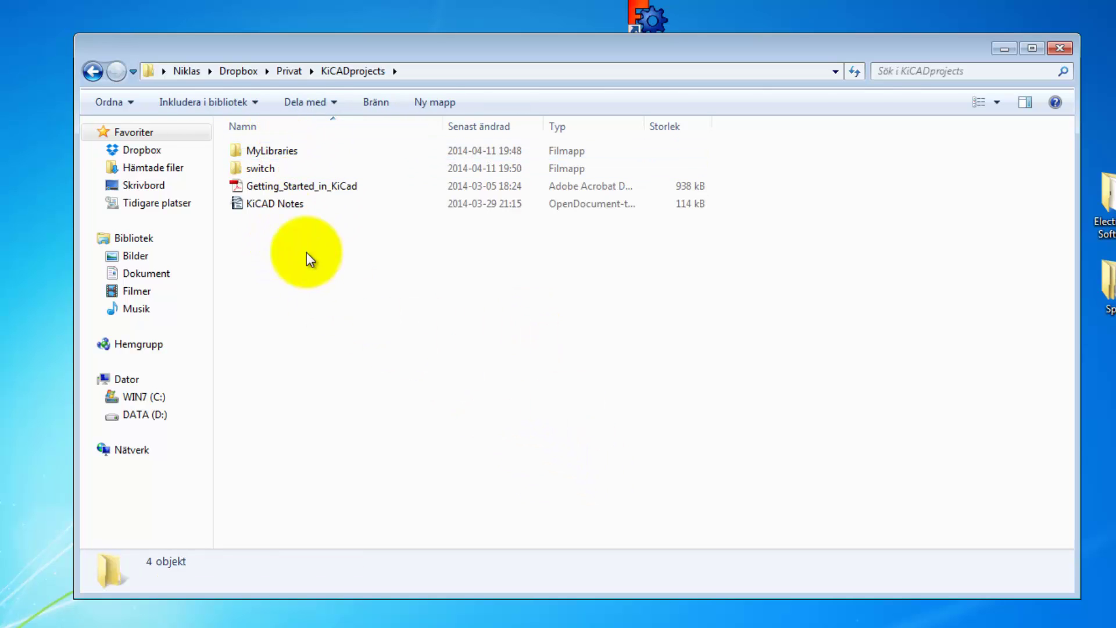
pyautogui.click(264, 152)
pyautogui.doubleClick(264, 151)
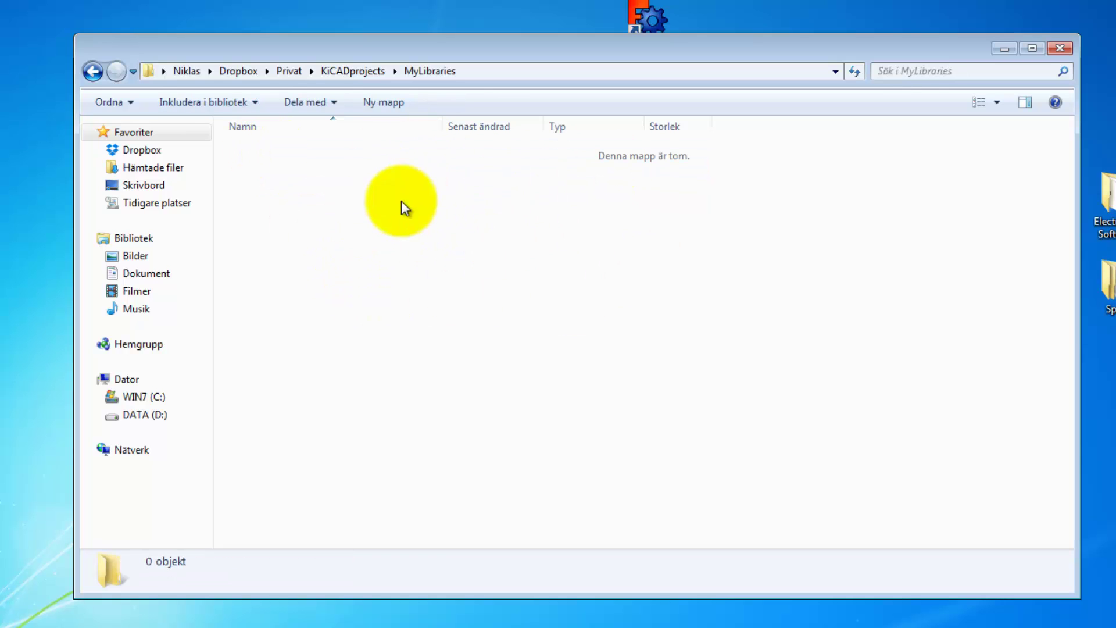
pyautogui.click(93, 71)
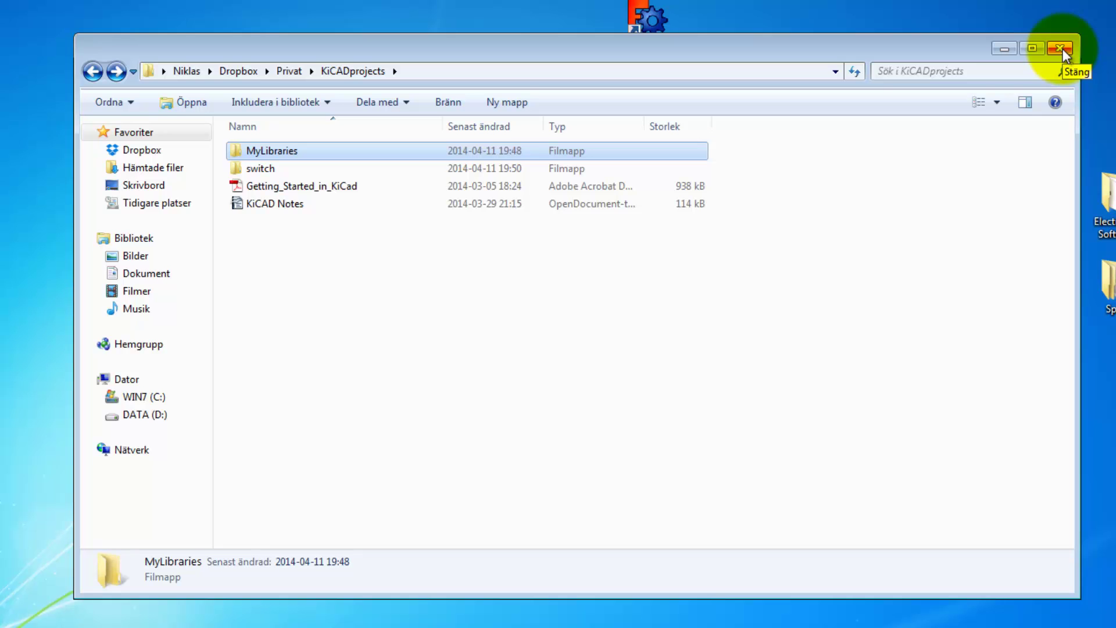
pyautogui.click(1063, 49)
# - Open the KiCad project from the desktop and load switch.sch in the schematic editor
pyautogui.doubleClick(529, 44)
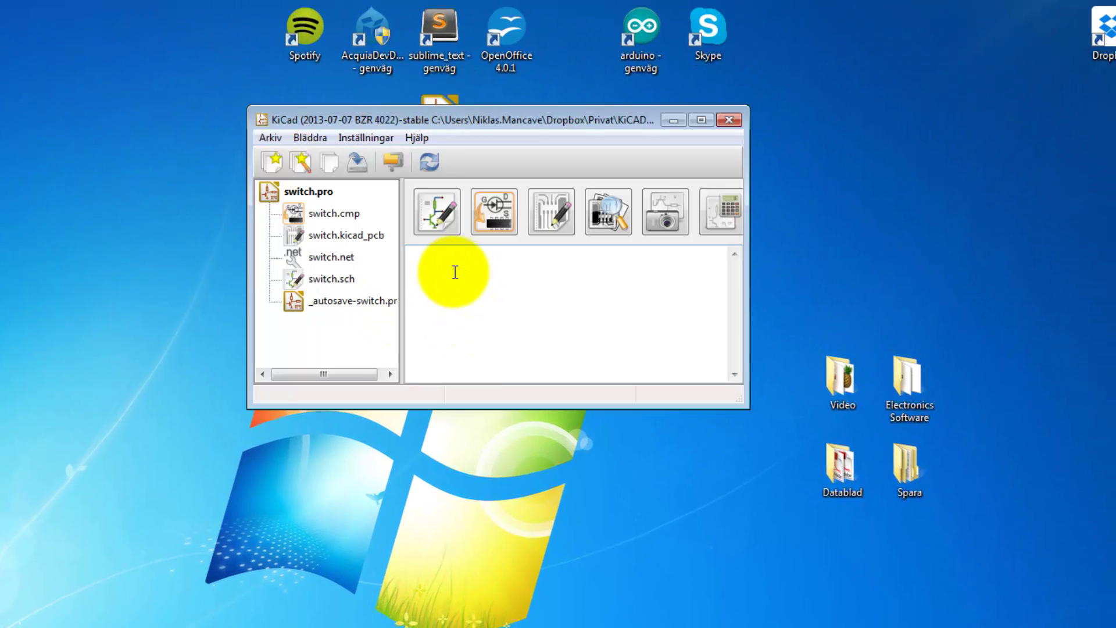
pyautogui.doubleClick(347, 281)
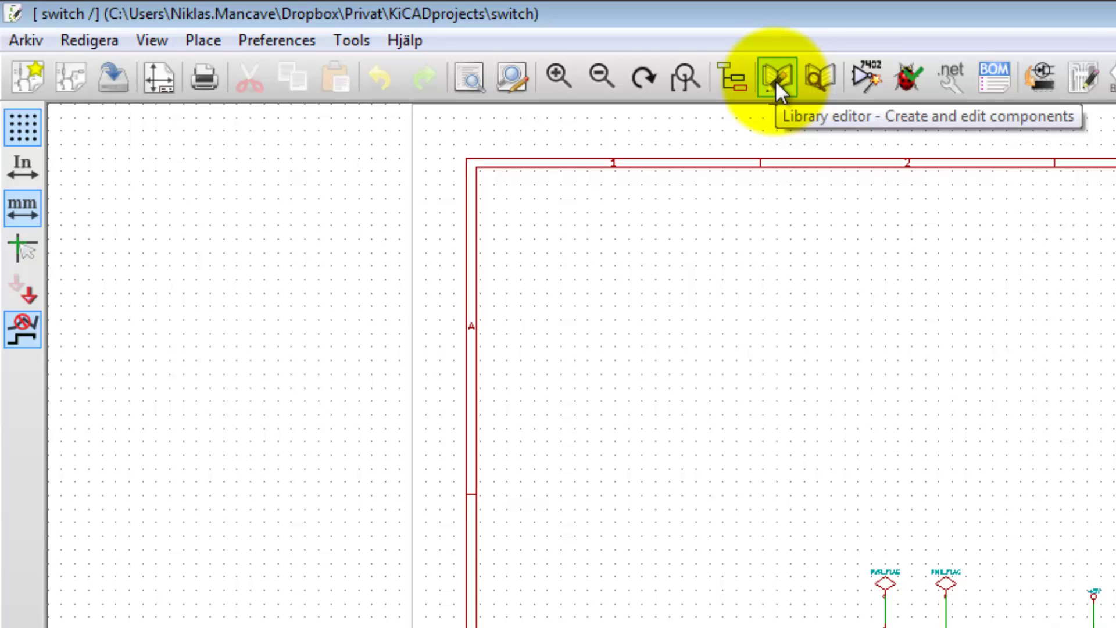
# - Launch the Component Library Editor maximized, with device as the working library
pyautogui.click(776, 79)
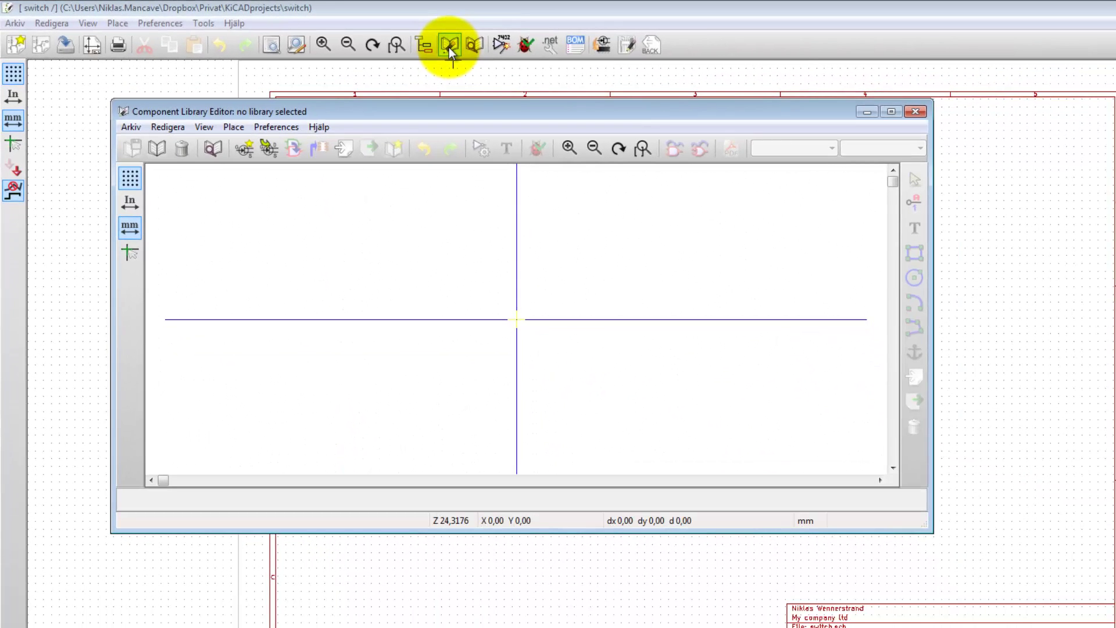
pyautogui.moveTo(491, 114); pyautogui.dragTo(651, 136)
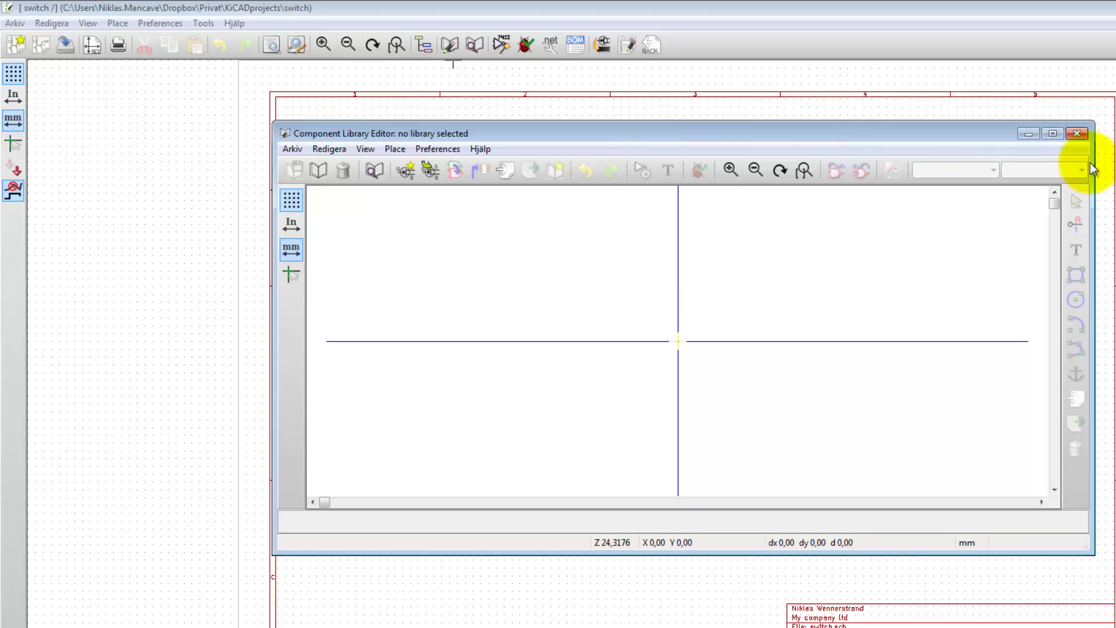
pyautogui.click(1053, 134)
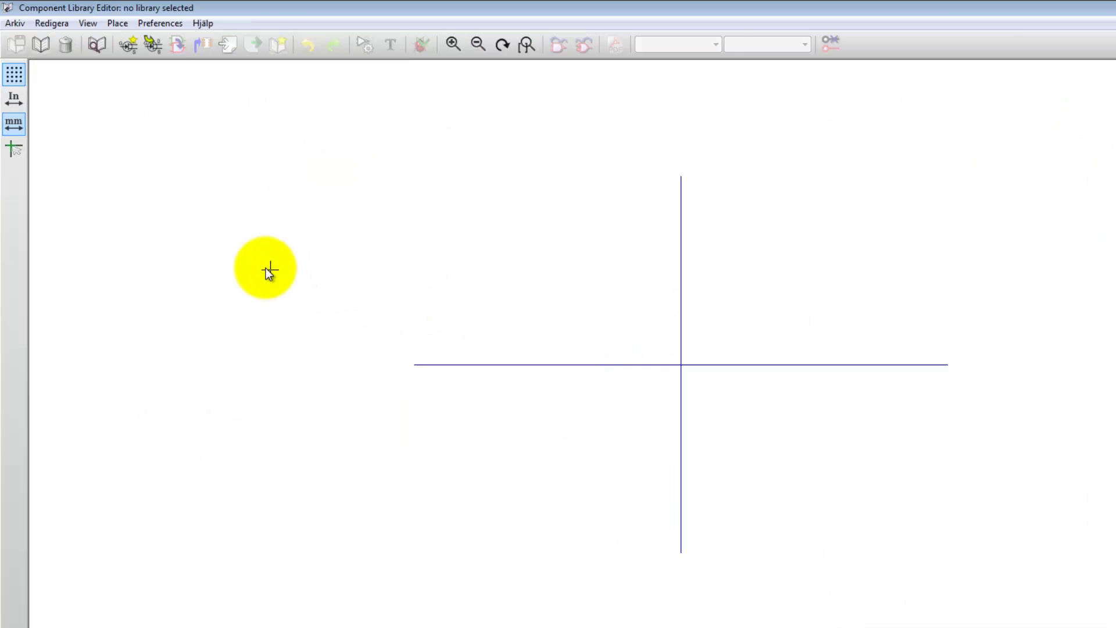
pyautogui.click(65, 71)
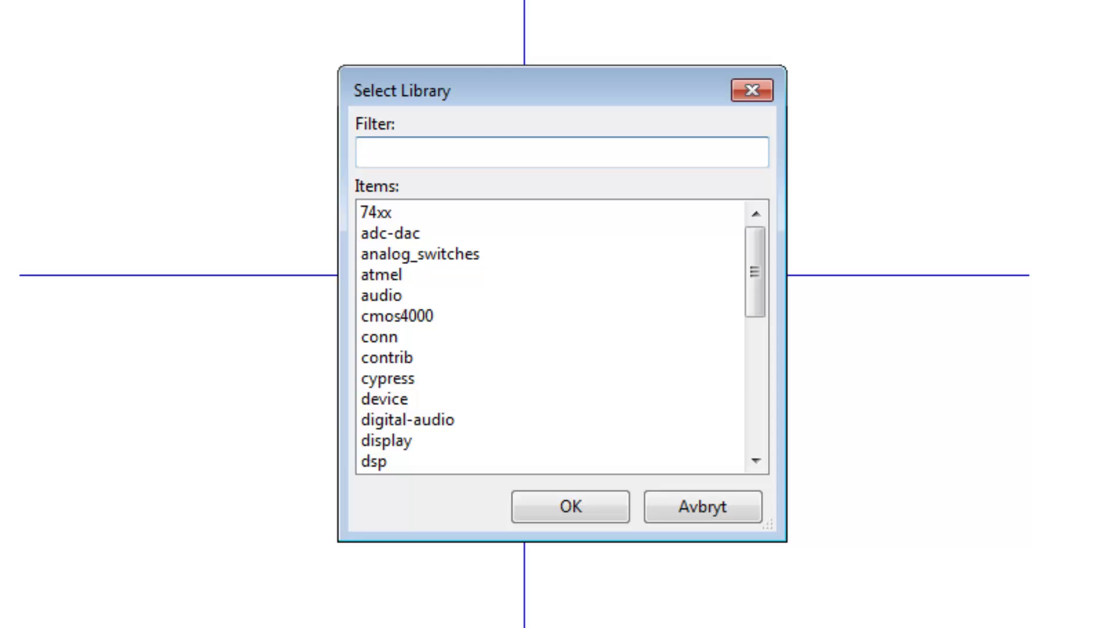
pyautogui.click(386, 400)
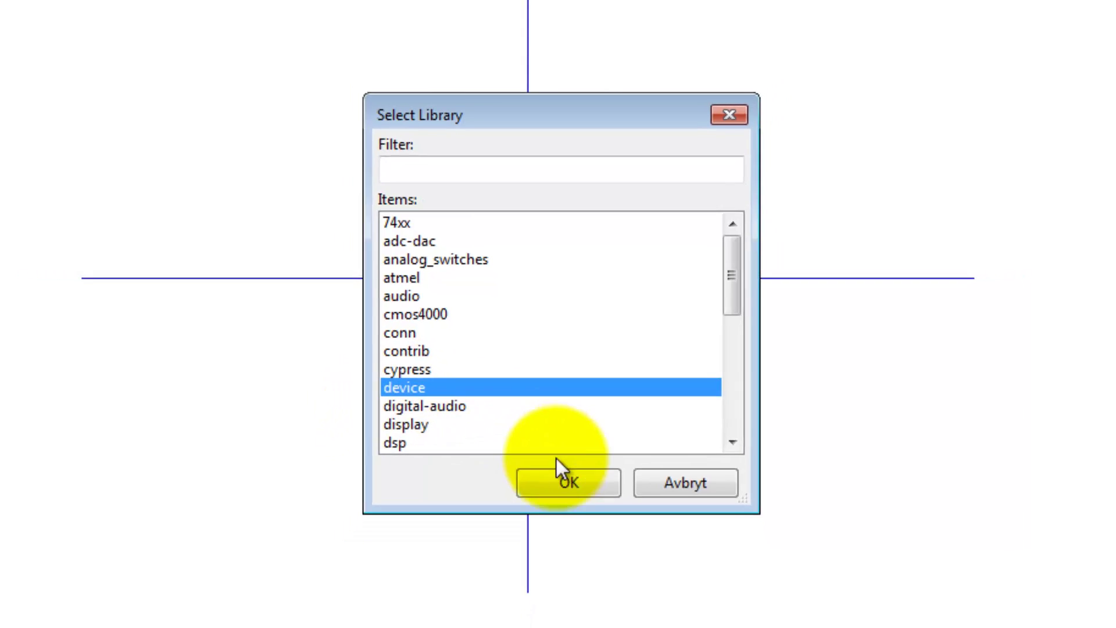
pyautogui.click(570, 506)
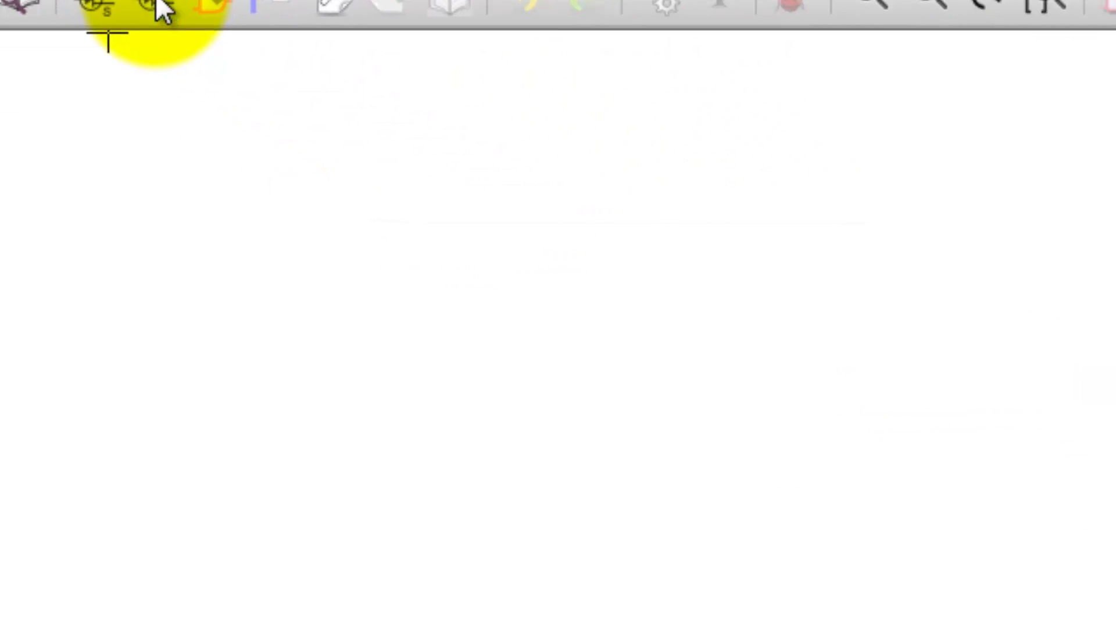
# - Load resistor component R from the full device library list
pyautogui.click(484, 147)
pyautogui.click(711, 380)
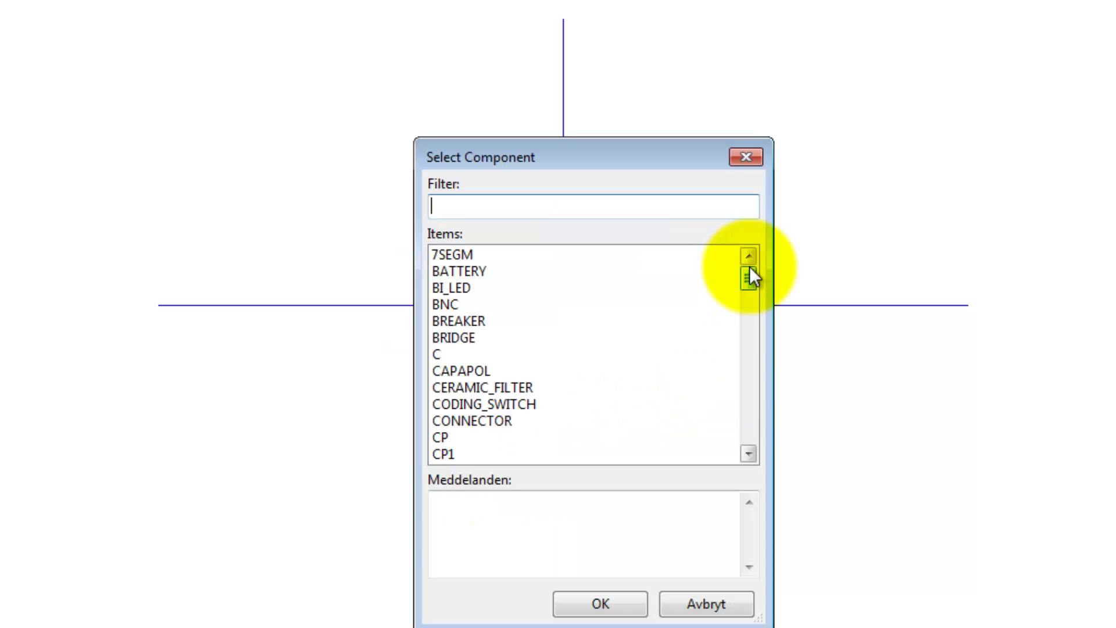
pyautogui.moveTo(749, 268); pyautogui.dragTo(749, 378)
pyautogui.click(457, 369)
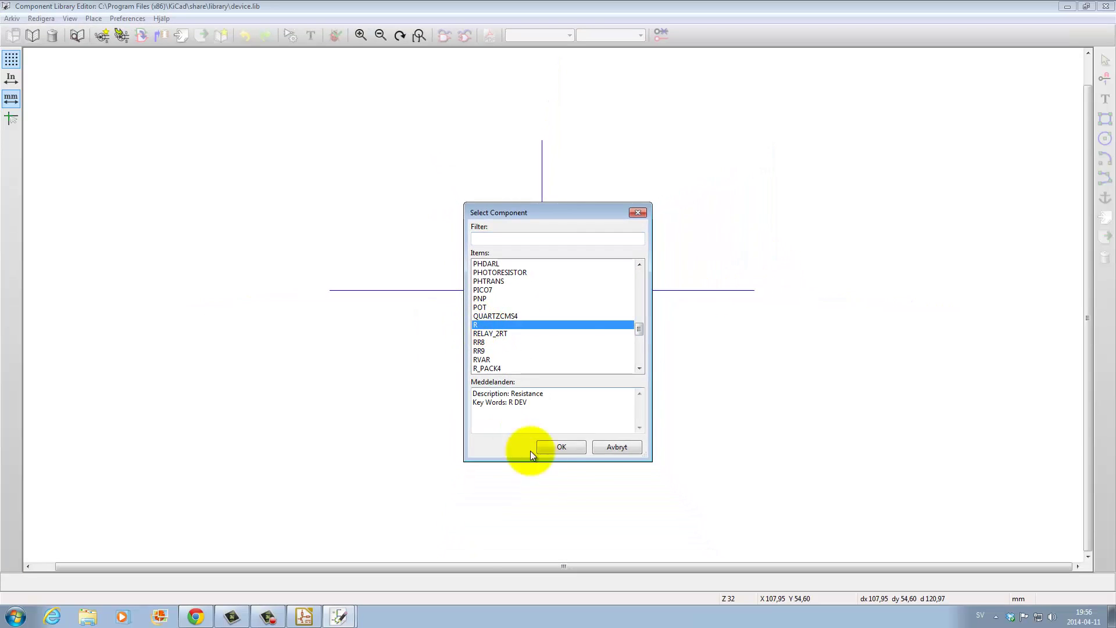
pyautogui.click(561, 447)
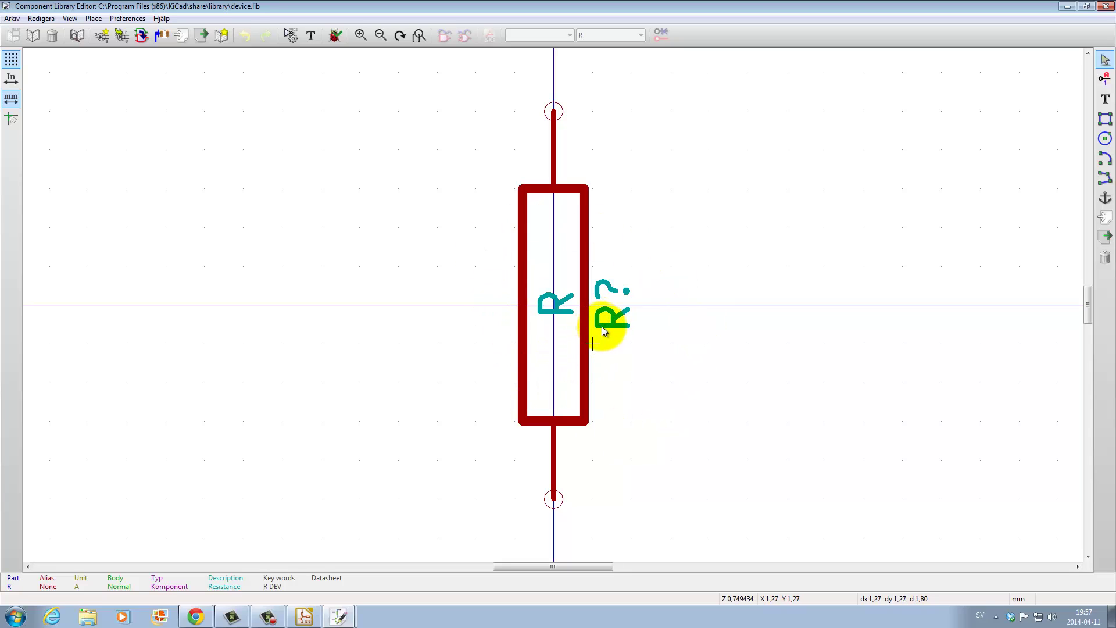
# - Delete R's rectangular body and begin a polyline zigzag from the upper pin
pyautogui.press('Delete')
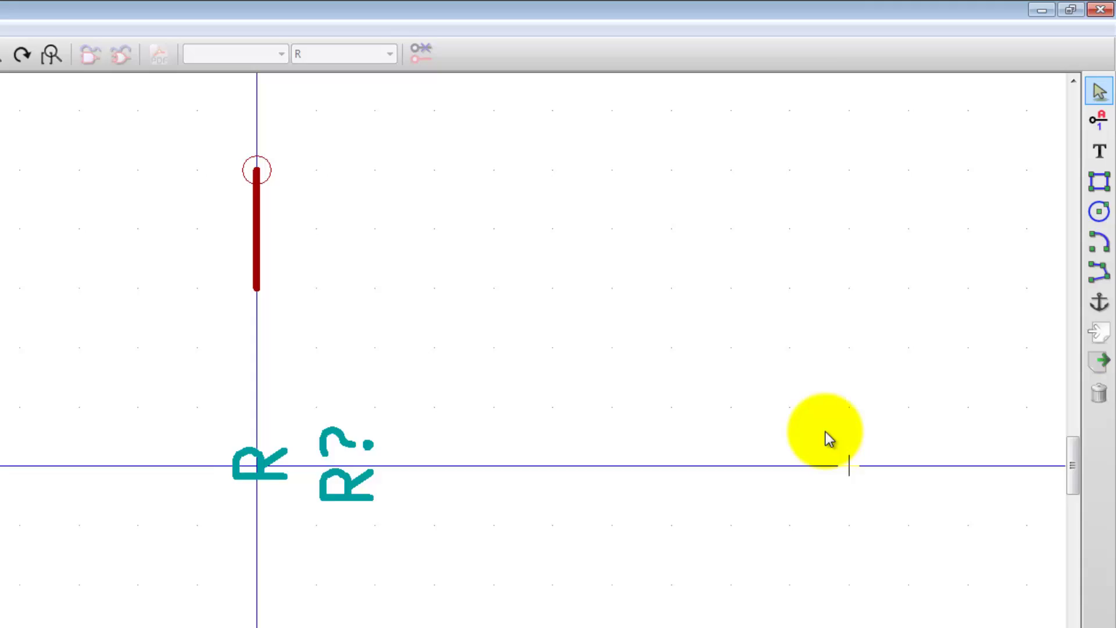
pyautogui.click(1099, 272)
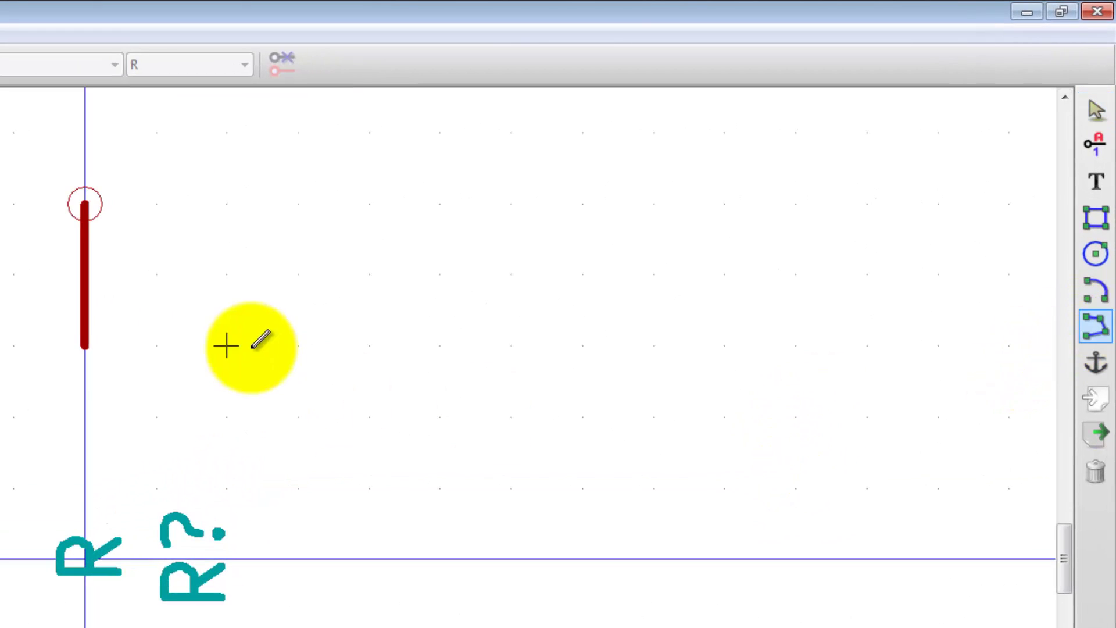
pyautogui.click(84, 347)
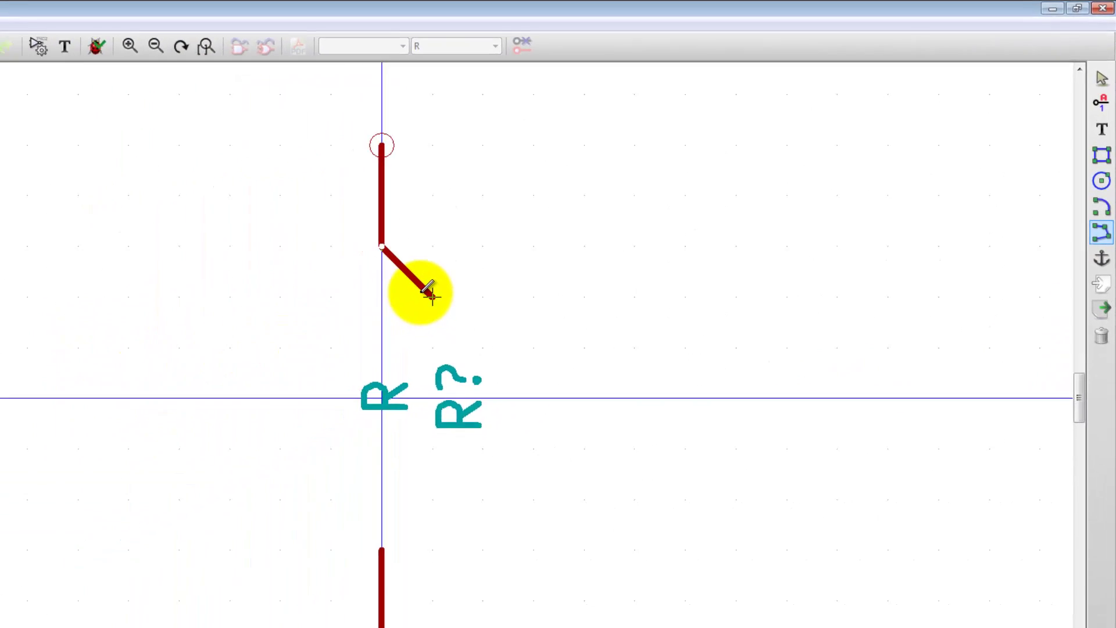
pyautogui.click(215, 391)
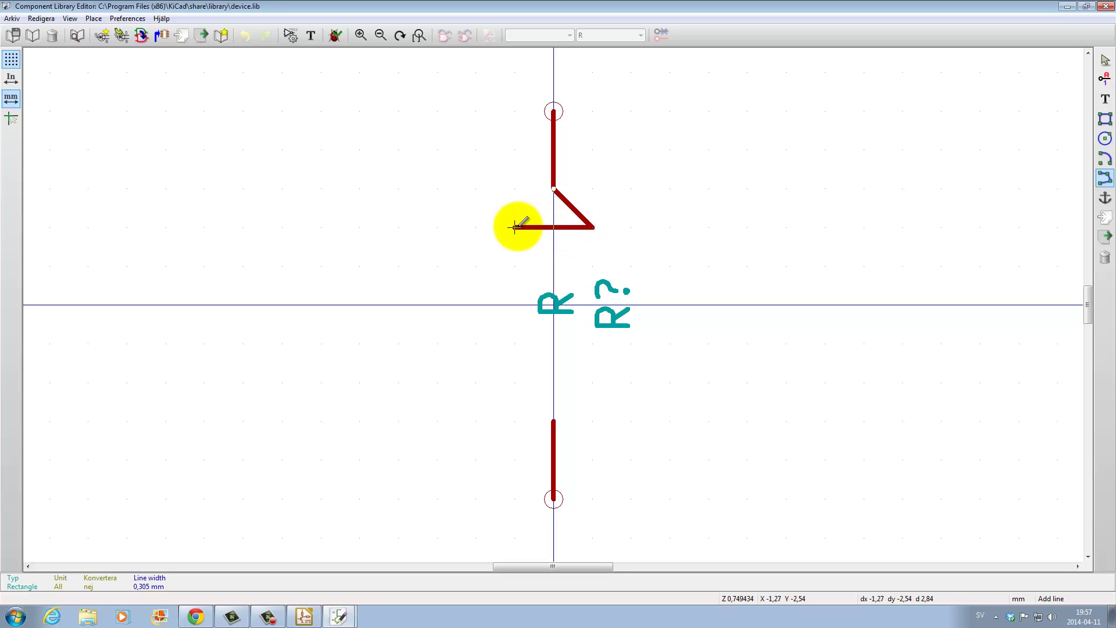
pyautogui.click(514, 226)
pyautogui.click(593, 266)
# - Add the remaining zigzag corners and finish the line at the lower pin
pyautogui.click(514, 266)
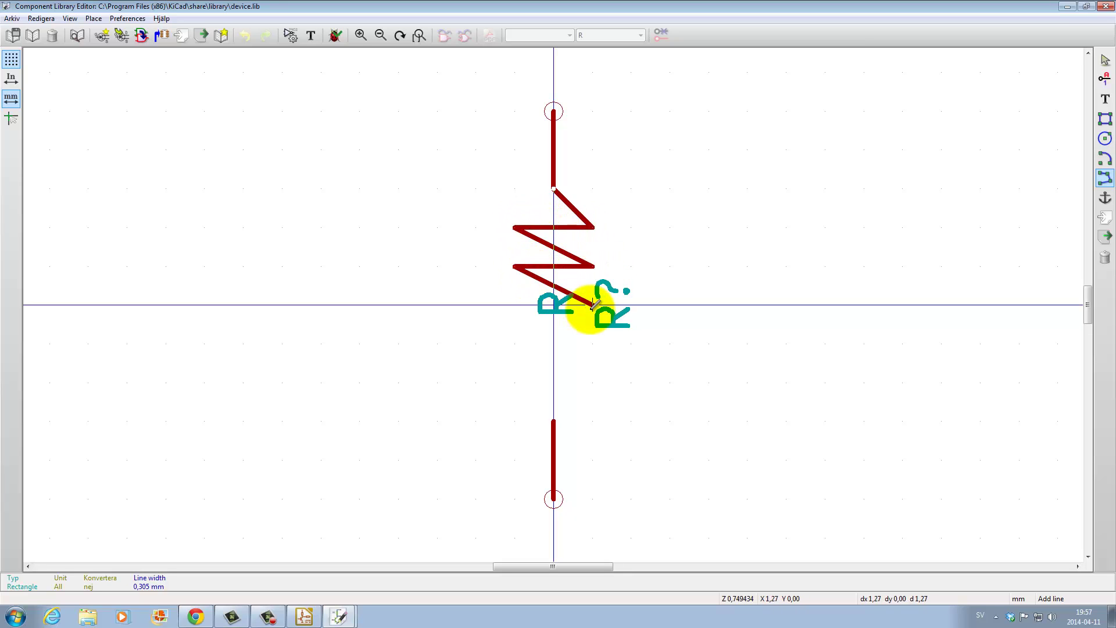
pyautogui.click(593, 305)
pyautogui.click(591, 343)
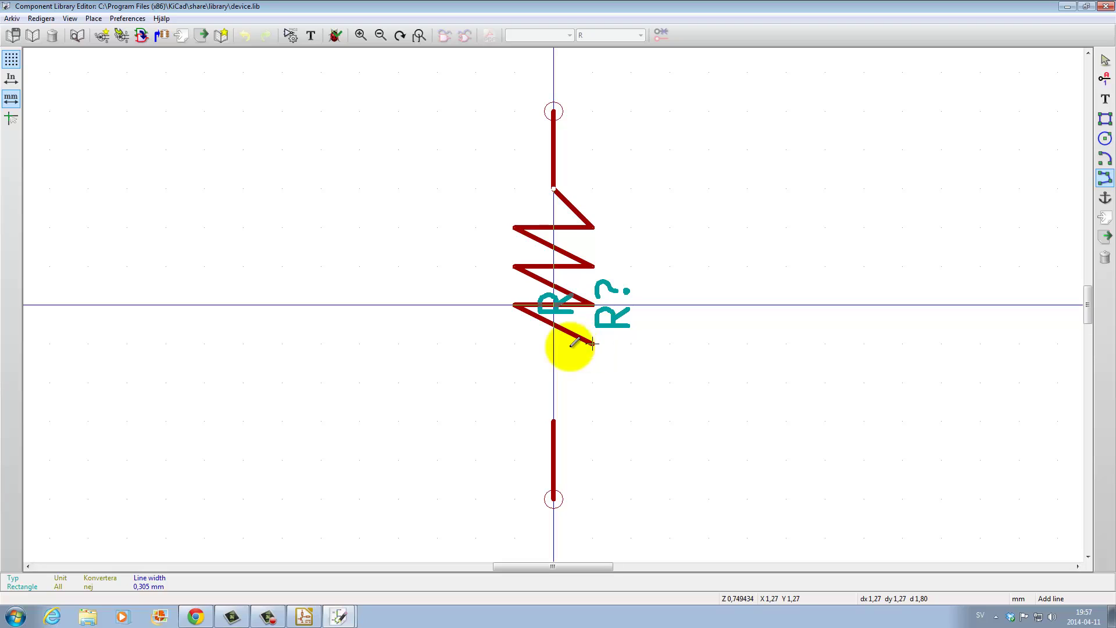
pyautogui.click(514, 344)
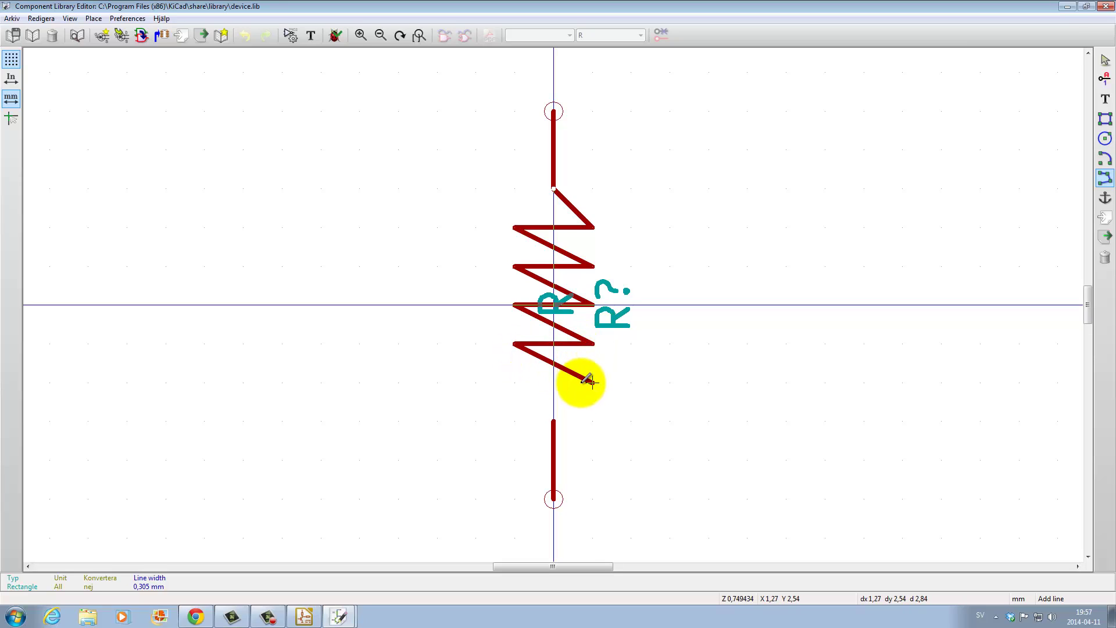
pyautogui.click(592, 382)
pyautogui.click(553, 382)
pyautogui.doubleClick(554, 421)
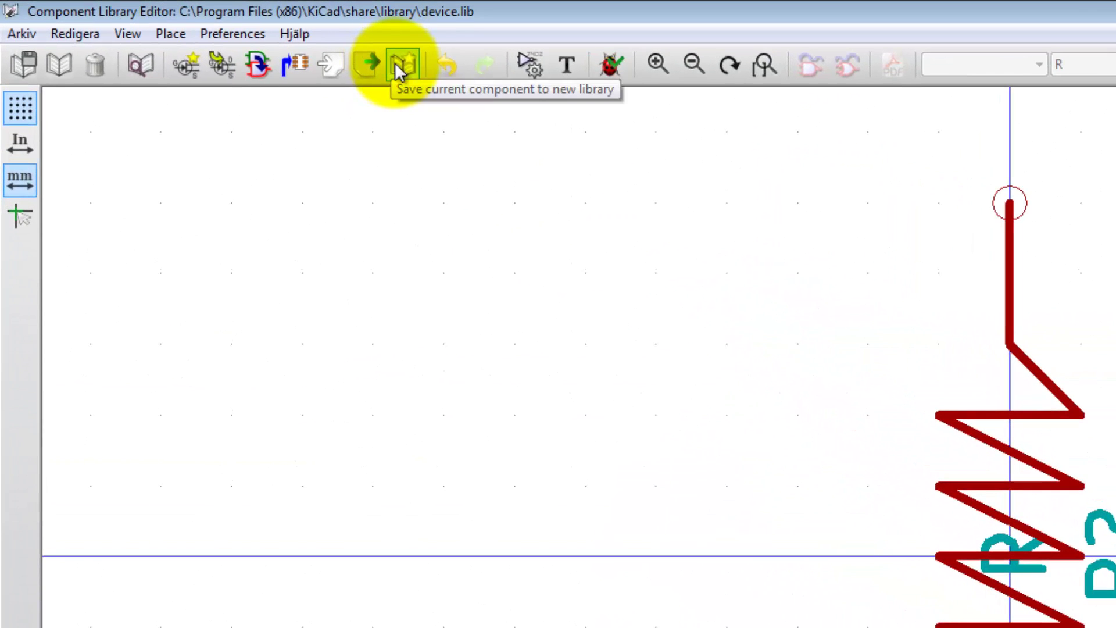
# - Save the zigzag R as a new library, MyLibrary.lib, in KiCADprojects\MyLibraries, acknowledging the notice
pyautogui.click(395, 62)
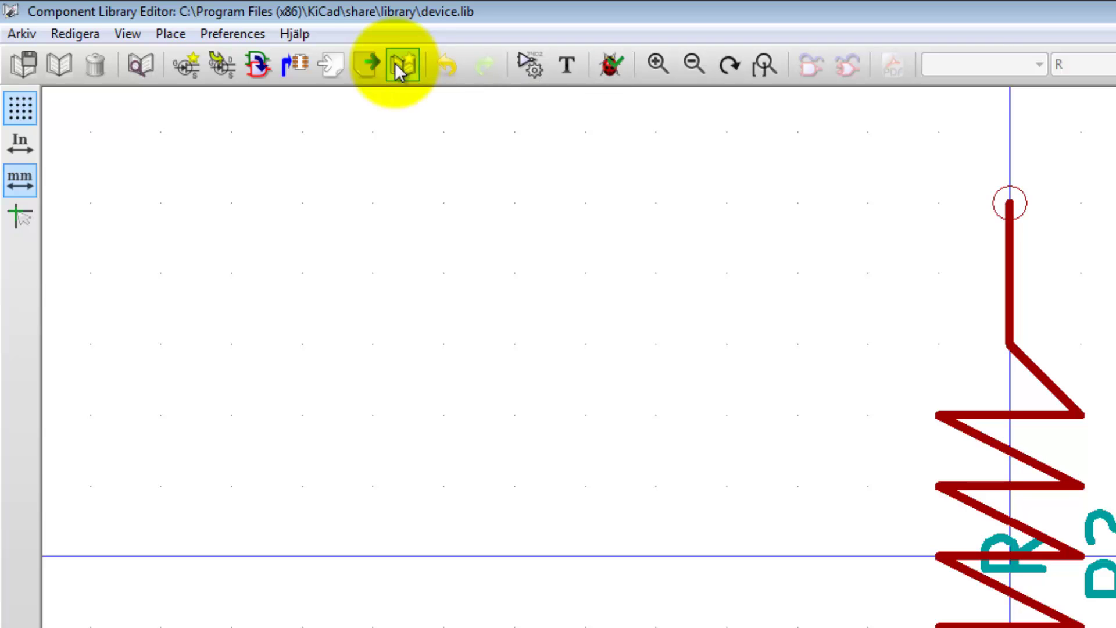
pyautogui.click(368, 96)
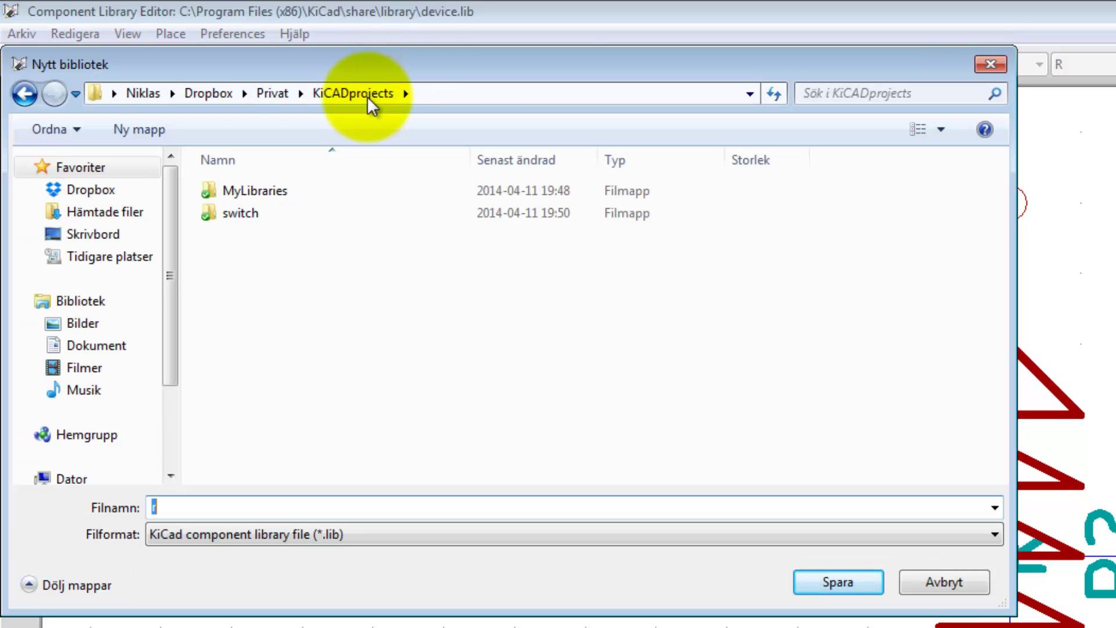
pyautogui.click(258, 191)
pyautogui.doubleClick(259, 190)
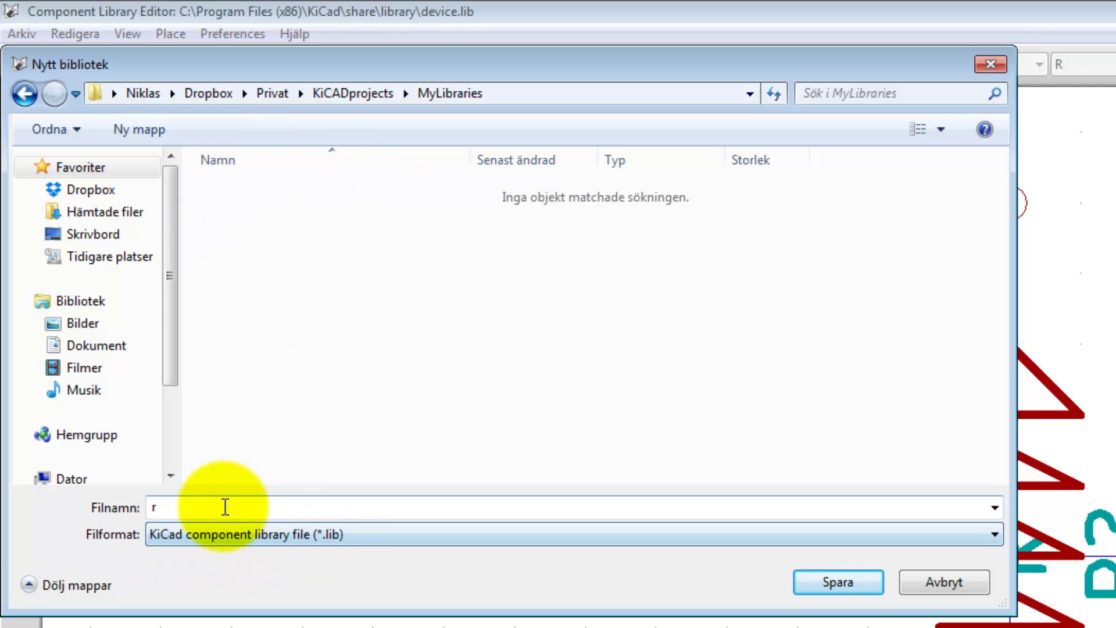
pyautogui.moveTo(221, 506); pyautogui.dragTo(103, 515)
pyautogui.write('M')
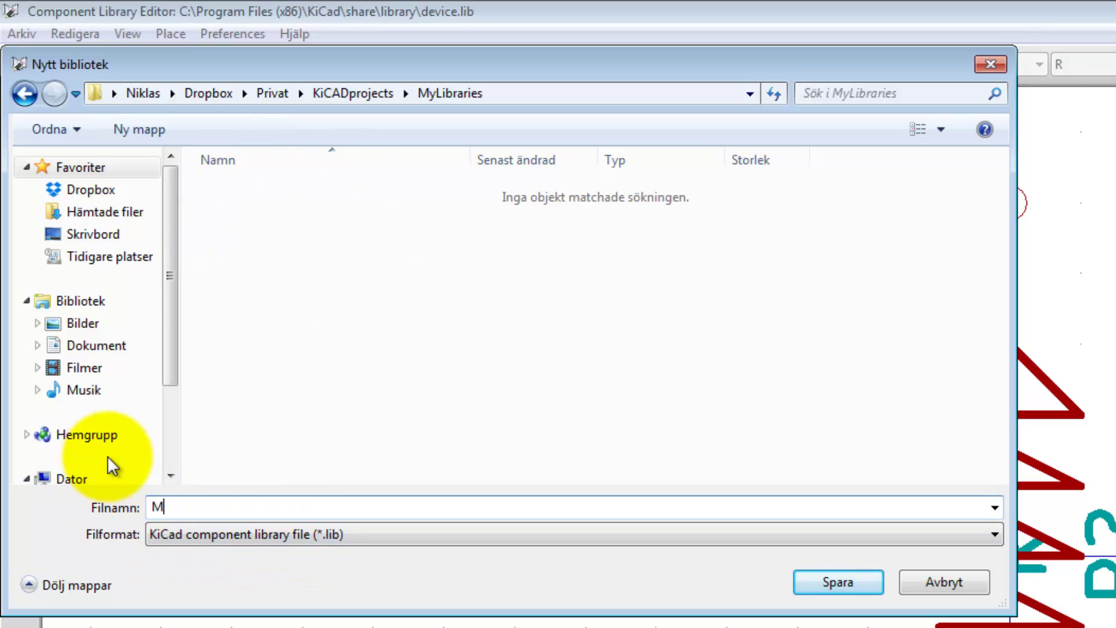
pyautogui.write('yLibrary')
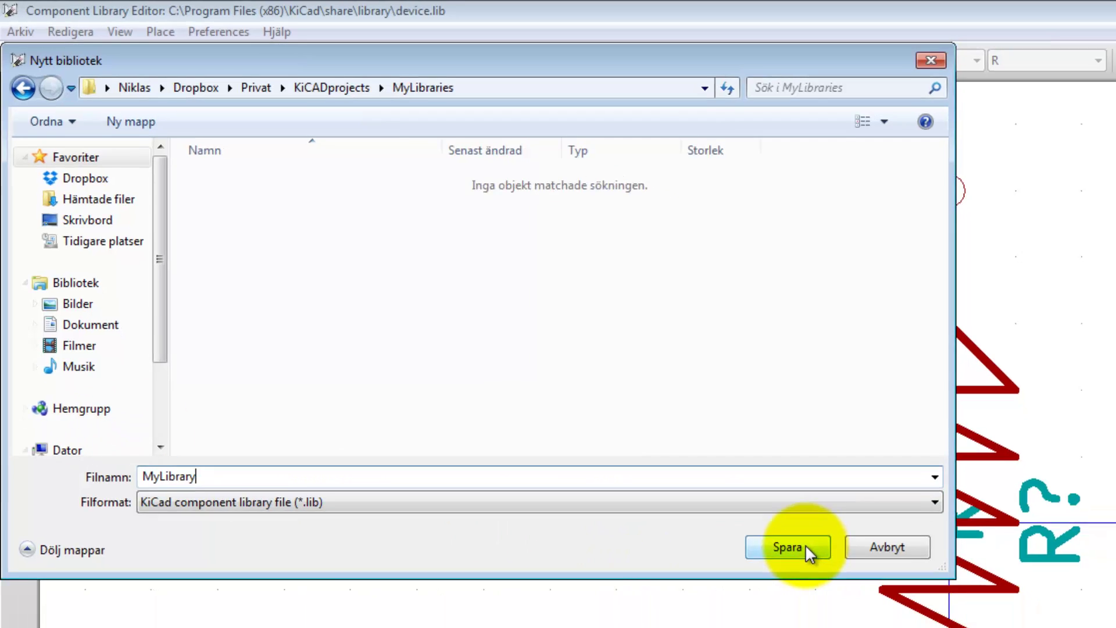
pyautogui.click(837, 582)
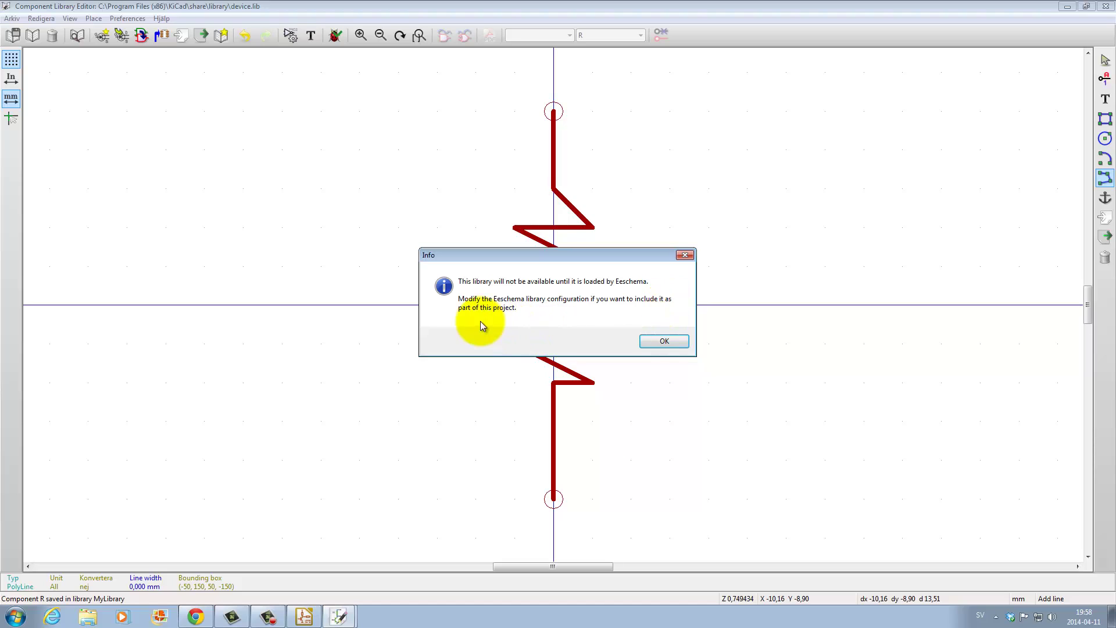
pyautogui.click(658, 344)
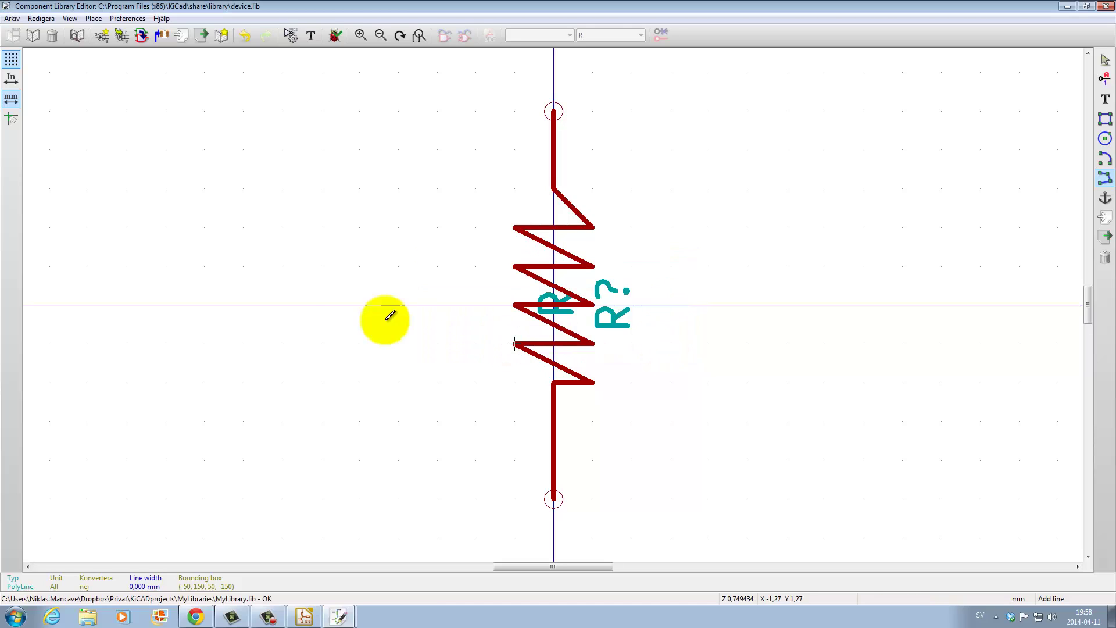
pyautogui.click(126, 18)
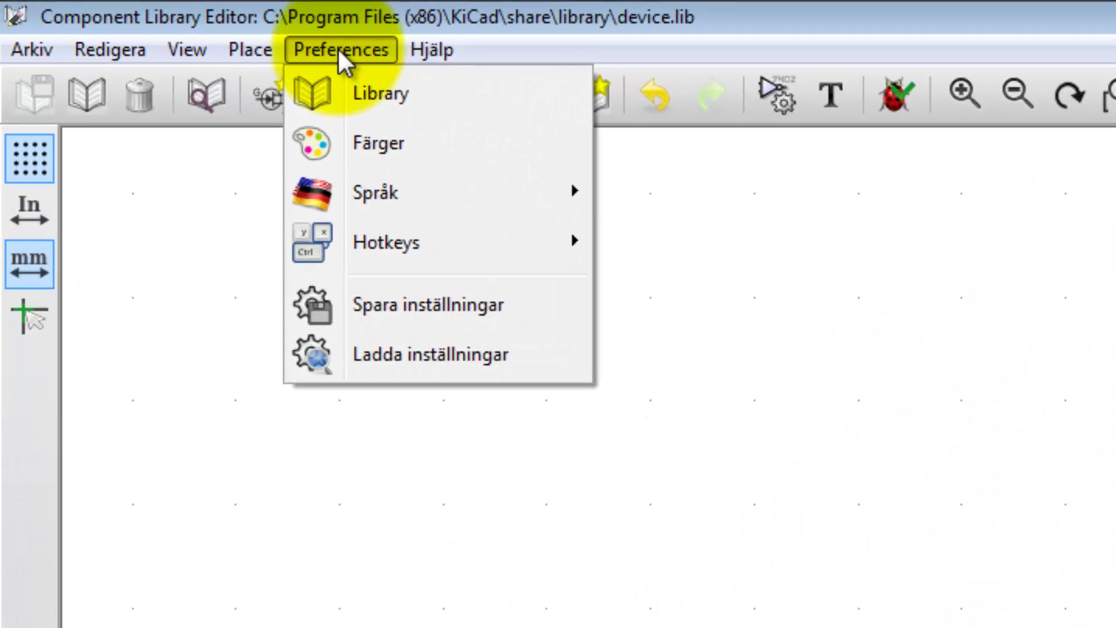
# - Open the Library settings and look through the active component libraries list
pyautogui.click(238, 61)
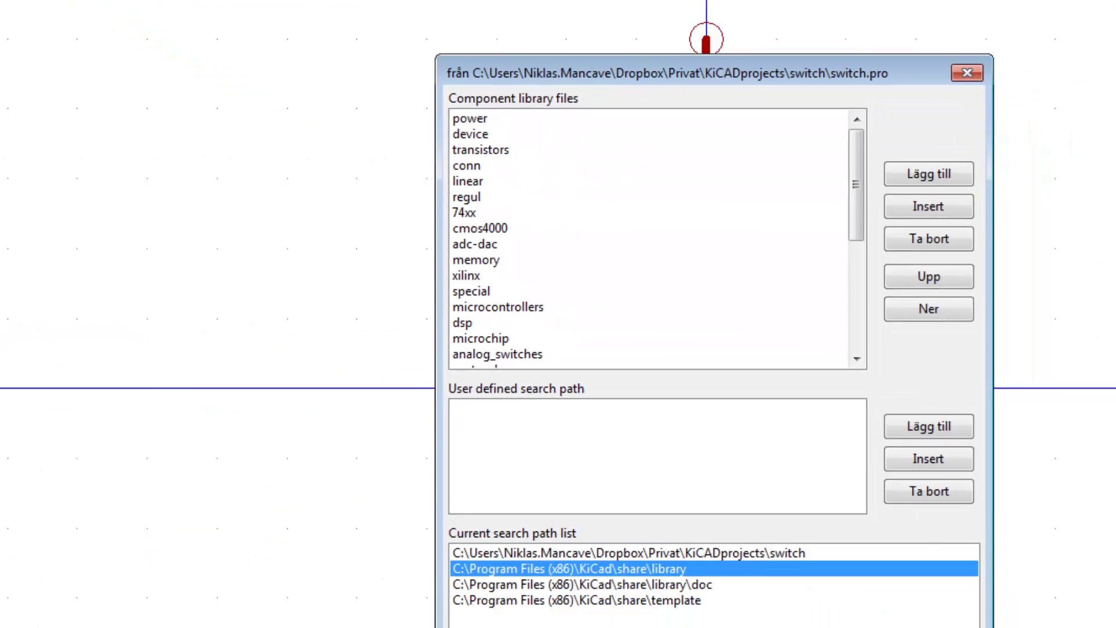
pyautogui.click(896, 307)
pyautogui.moveTo(716, 139); pyautogui.dragTo(718, 177)
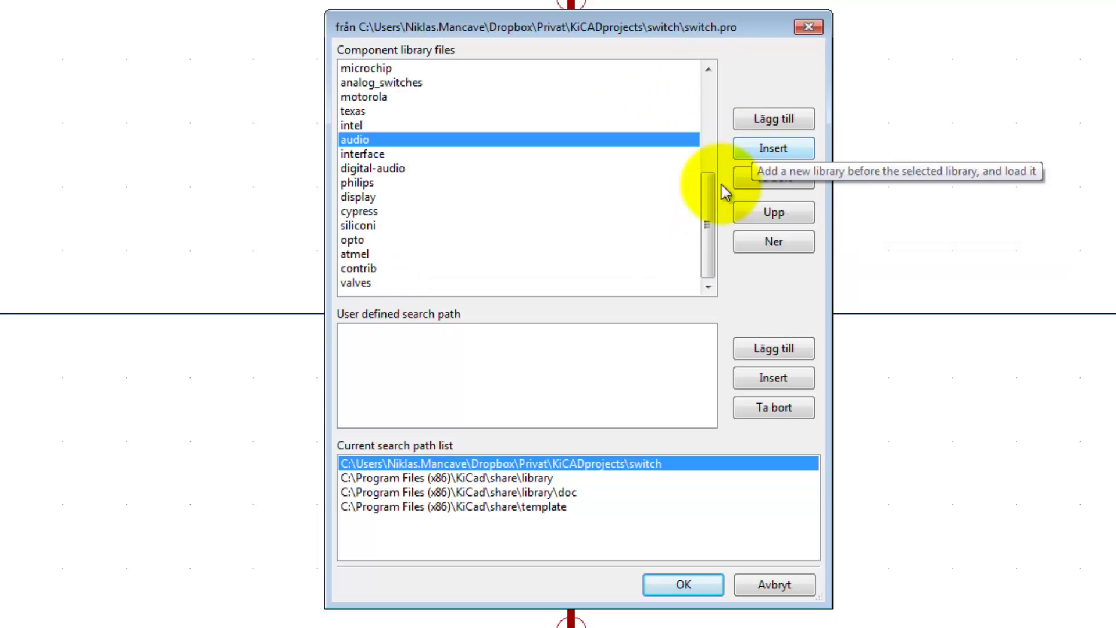
pyautogui.scroll(5, 698, 140)
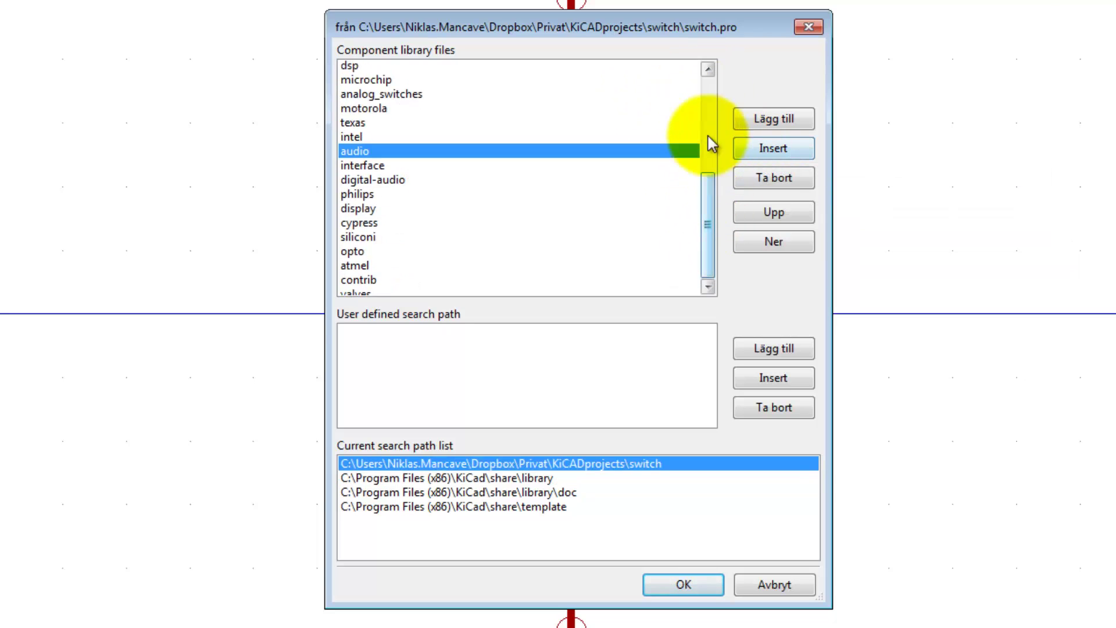
pyautogui.moveTo(707, 143); pyautogui.dragTo(716, 114)
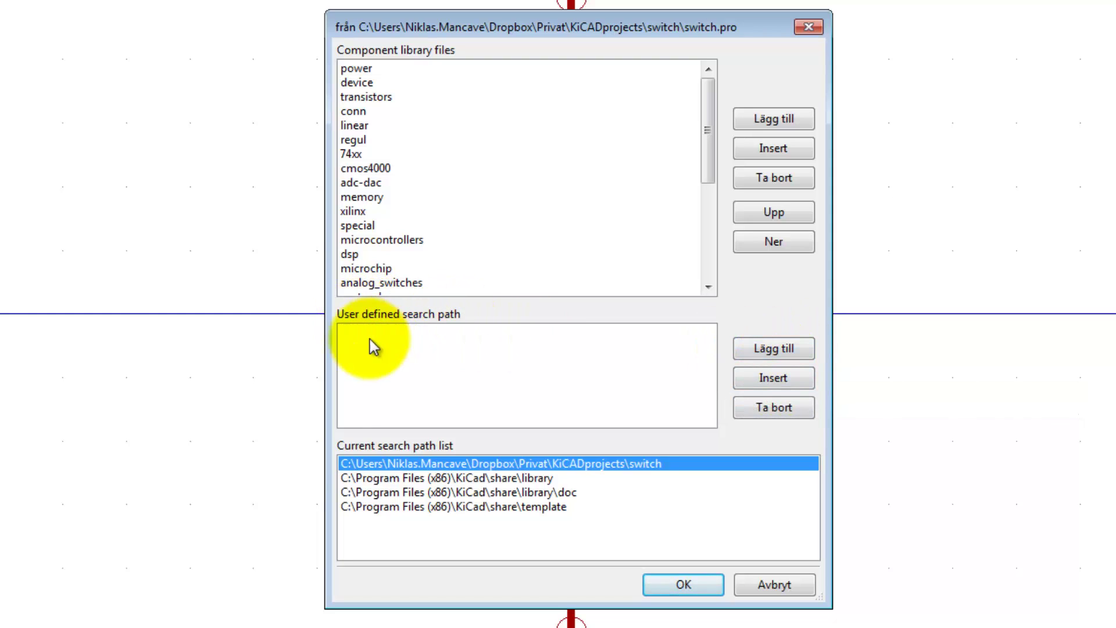
# - Add Dropbox\Privat\KiCADprojects\MyLibraries as a user-defined search path, kept absolute
pyautogui.click(777, 347)
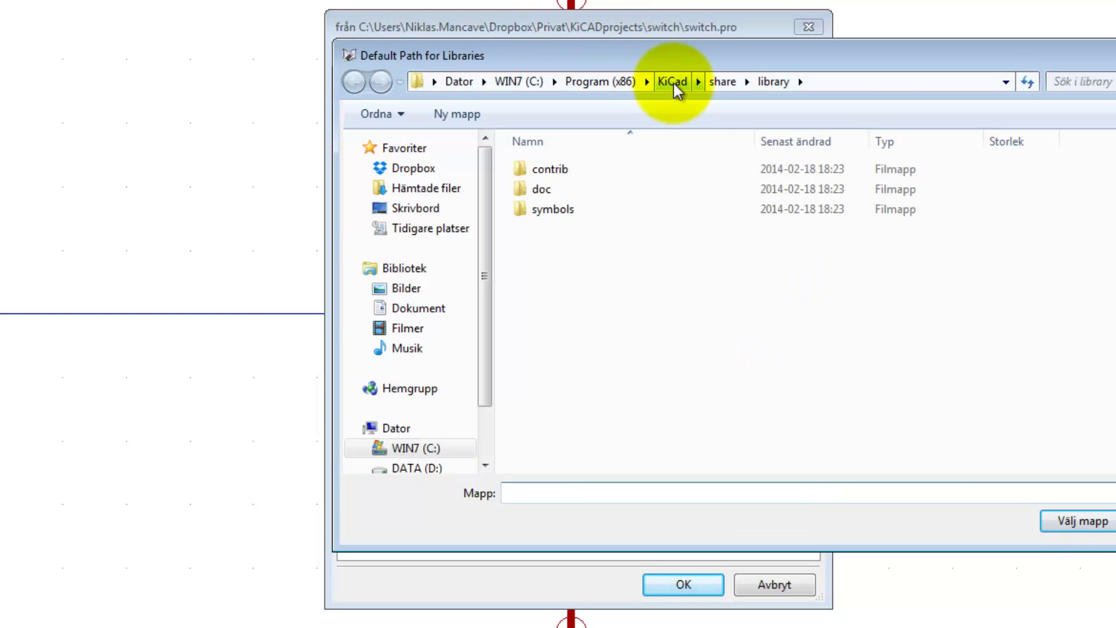
pyautogui.click(414, 169)
pyautogui.click(547, 211)
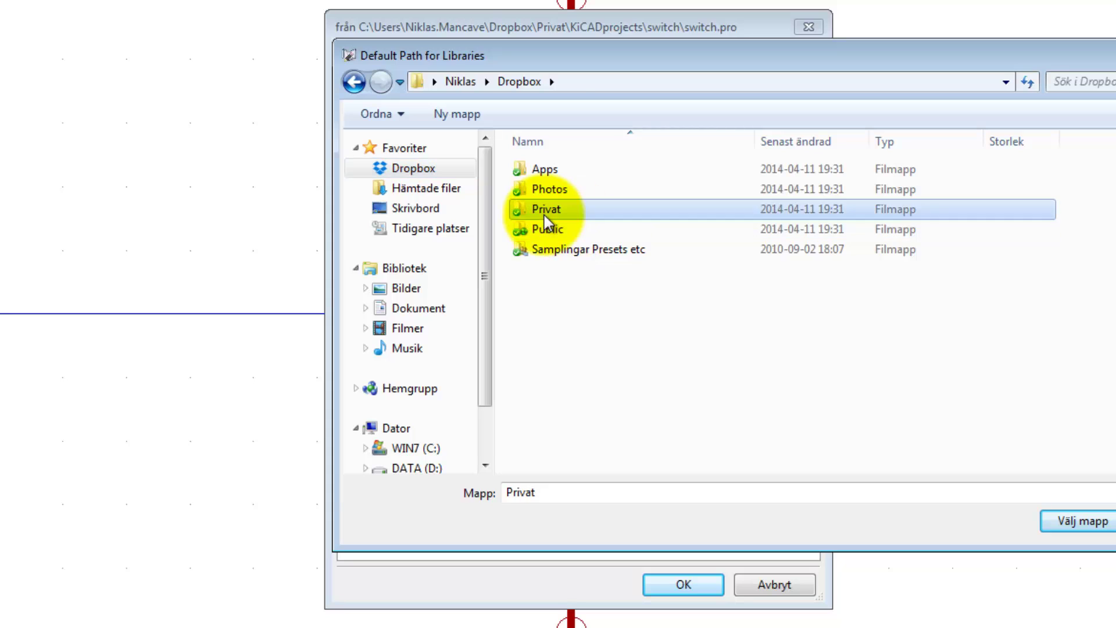
pyautogui.doubleClick(546, 212)
pyautogui.doubleClick(546, 170)
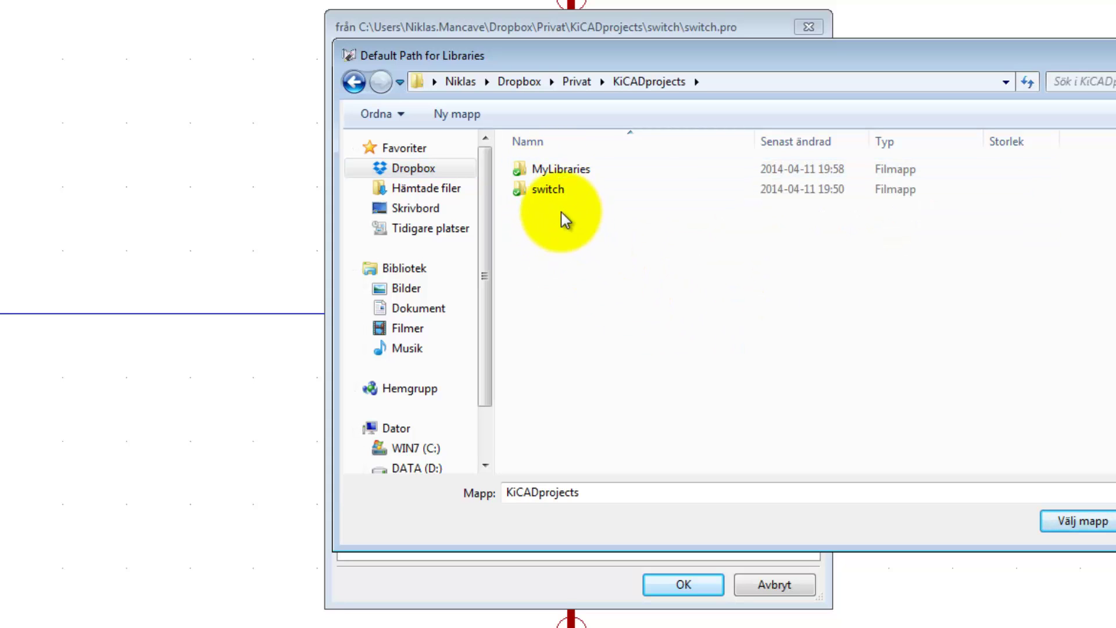
pyautogui.doubleClick(555, 170)
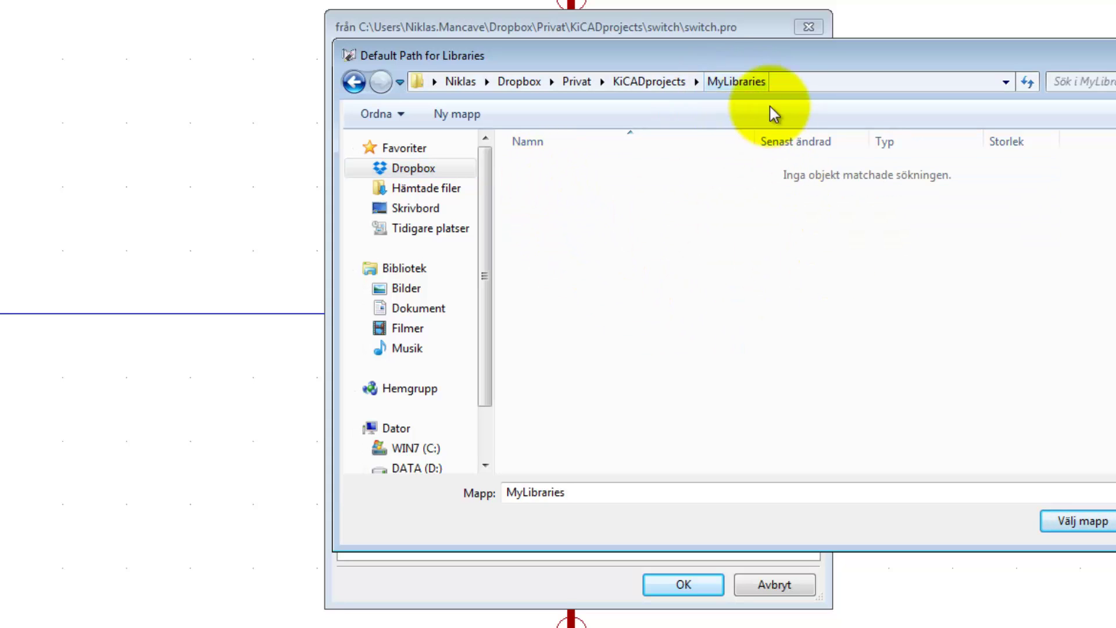
pyautogui.click(1069, 522)
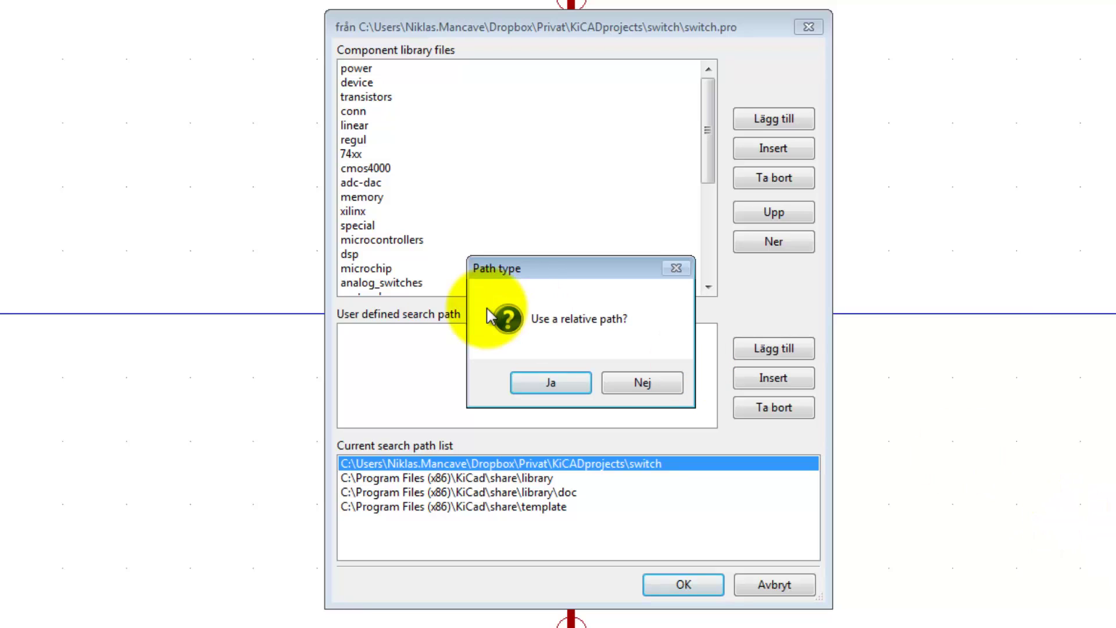
pyautogui.click(637, 382)
pyautogui.click(573, 168)
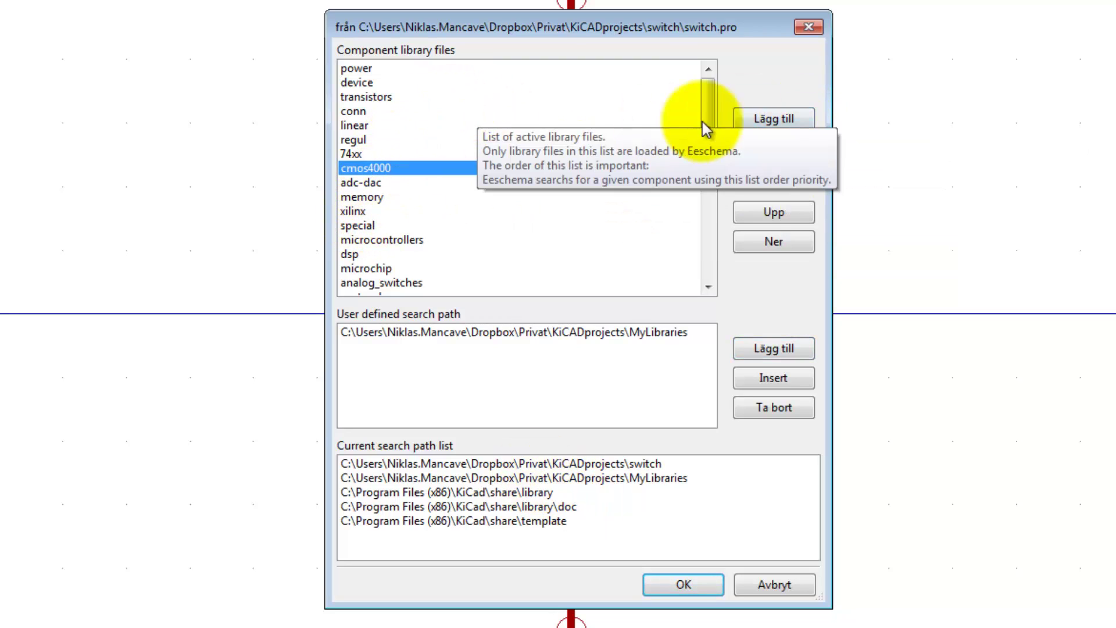
# - Add MyLibrary.lib to the component library files, confirm it's listed, and apply with OK
pyautogui.click(767, 122)
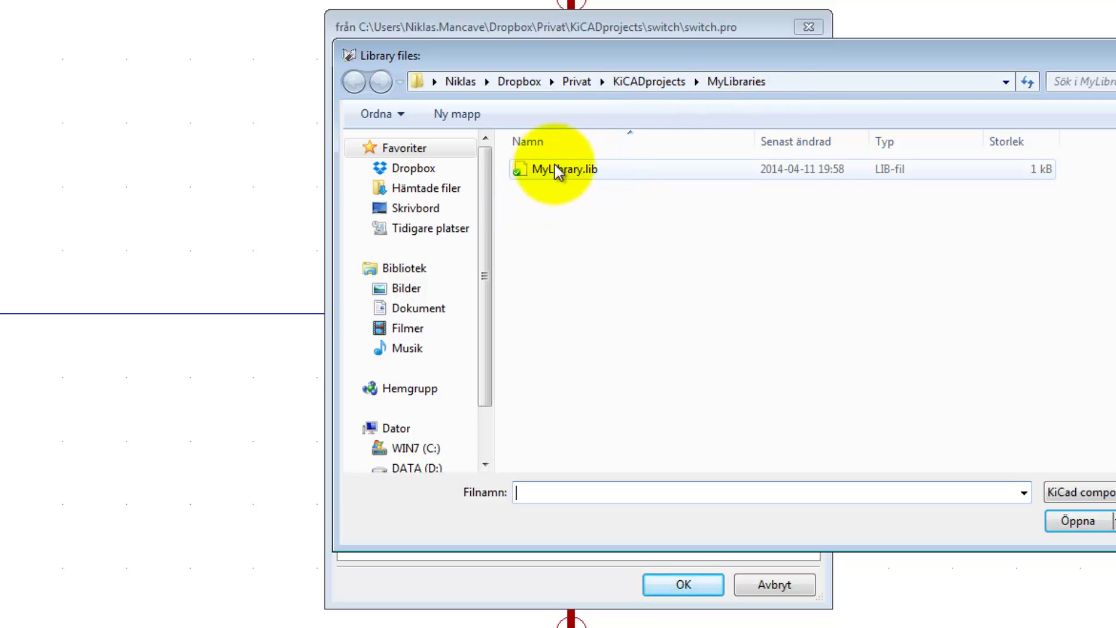
pyautogui.click(571, 172)
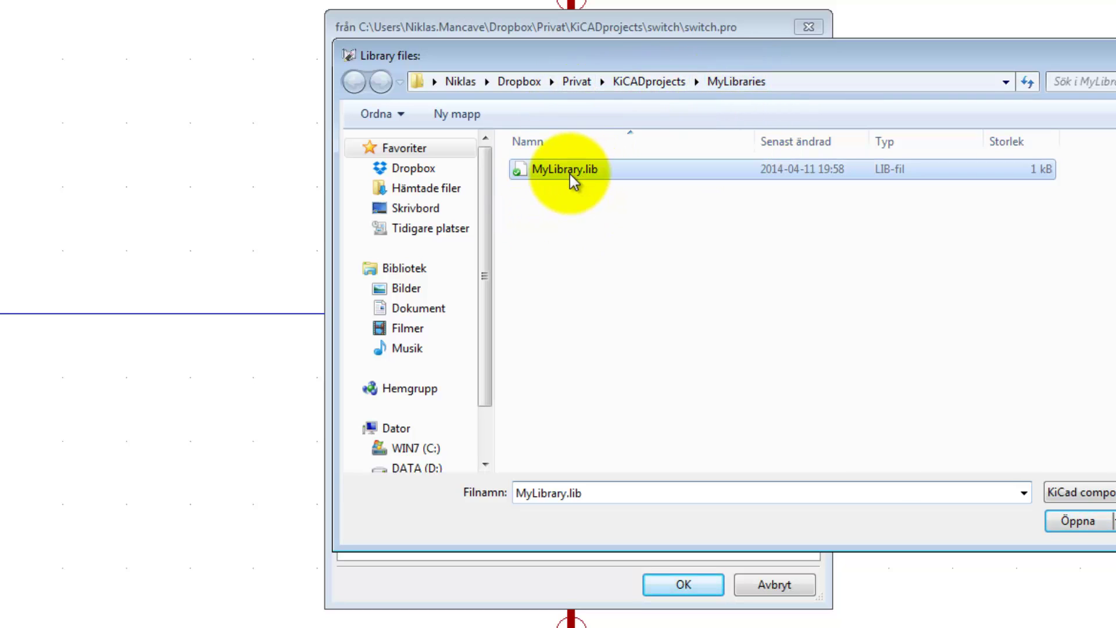
pyautogui.click(1076, 522)
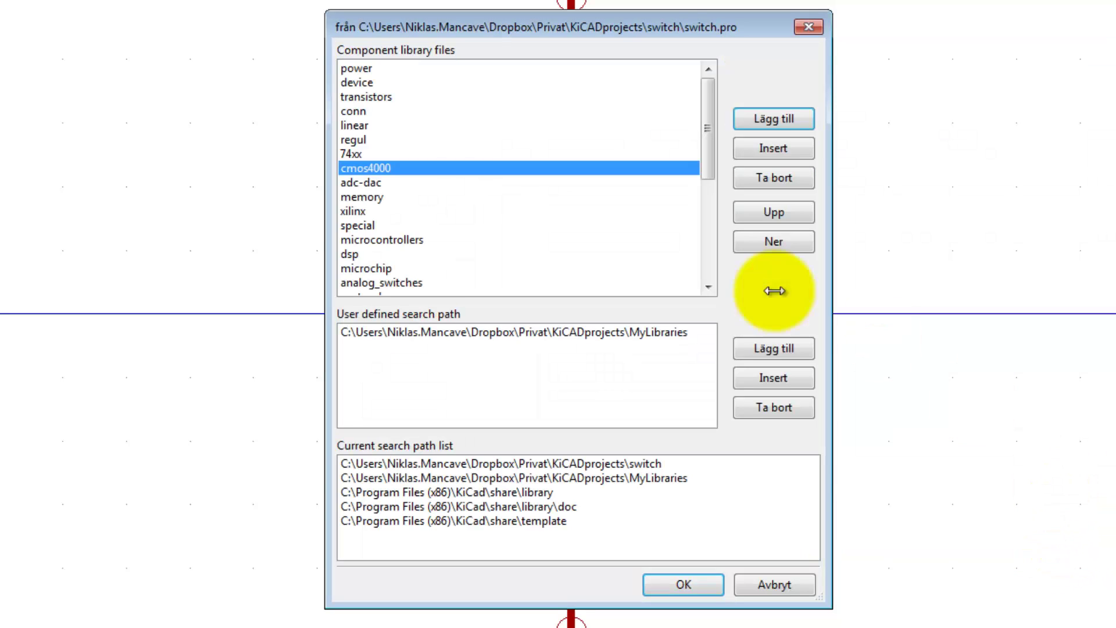
pyautogui.moveTo(708, 127); pyautogui.dragTo(714, 253)
pyautogui.click(360, 283)
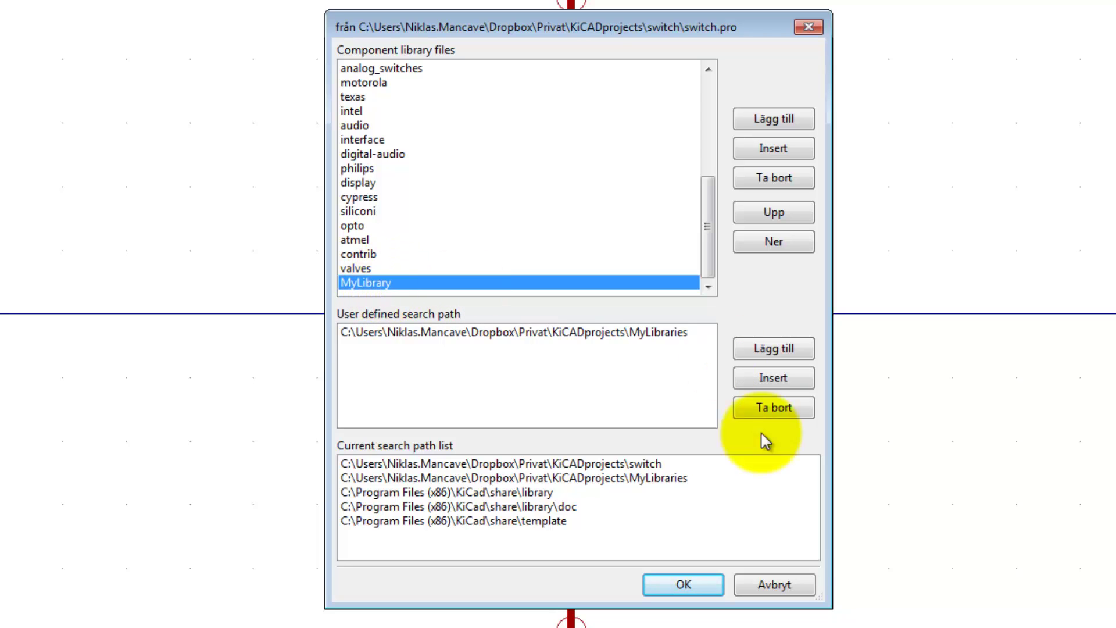
pyautogui.click(687, 585)
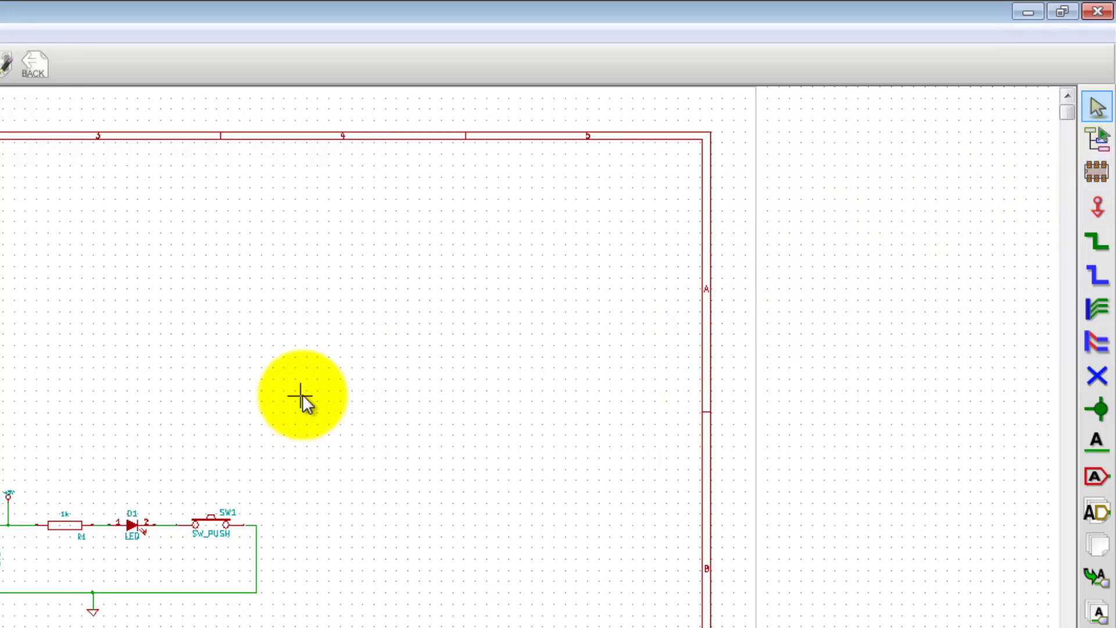
# - Start placing a component and browse the loaded libraries to MyLibrary's components
pyautogui.press('a')
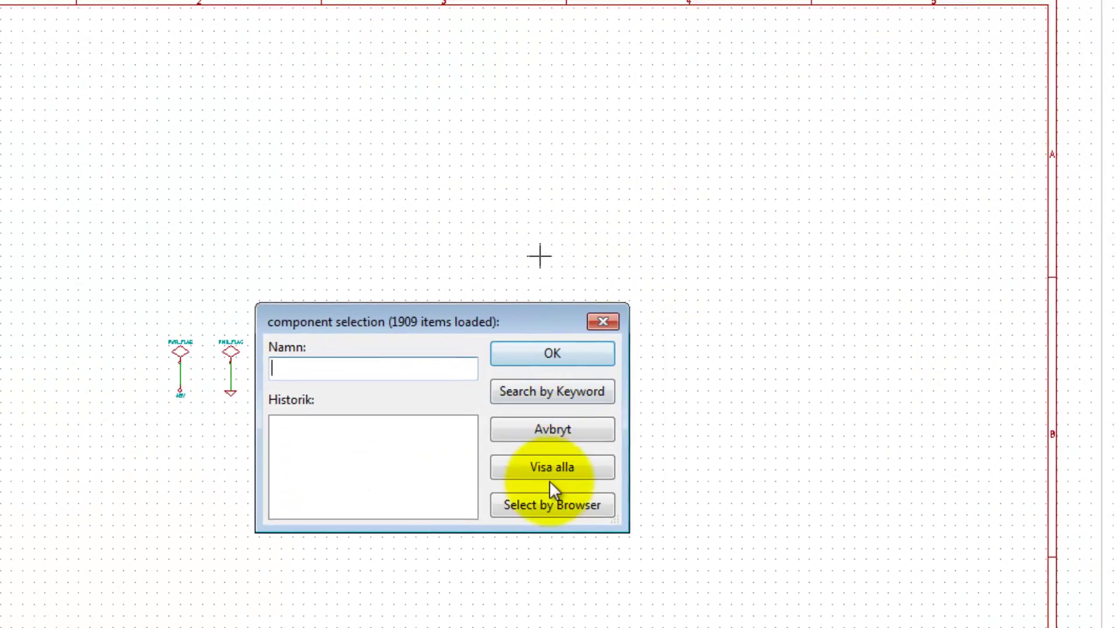
pyautogui.click(709, 312)
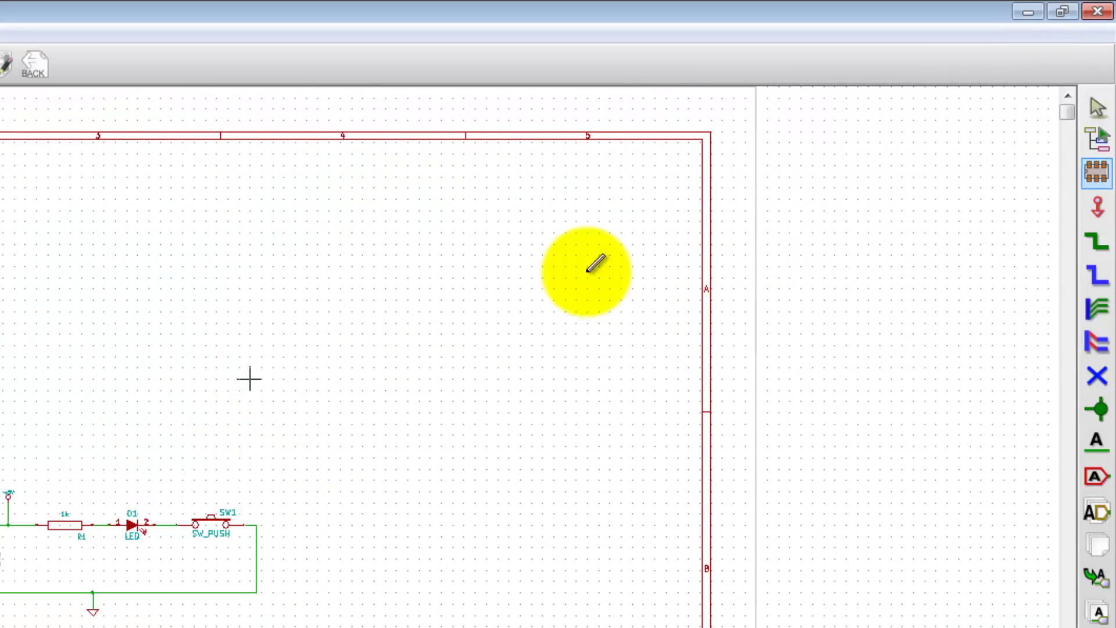
pyautogui.click(1096, 173)
pyautogui.click(223, 337)
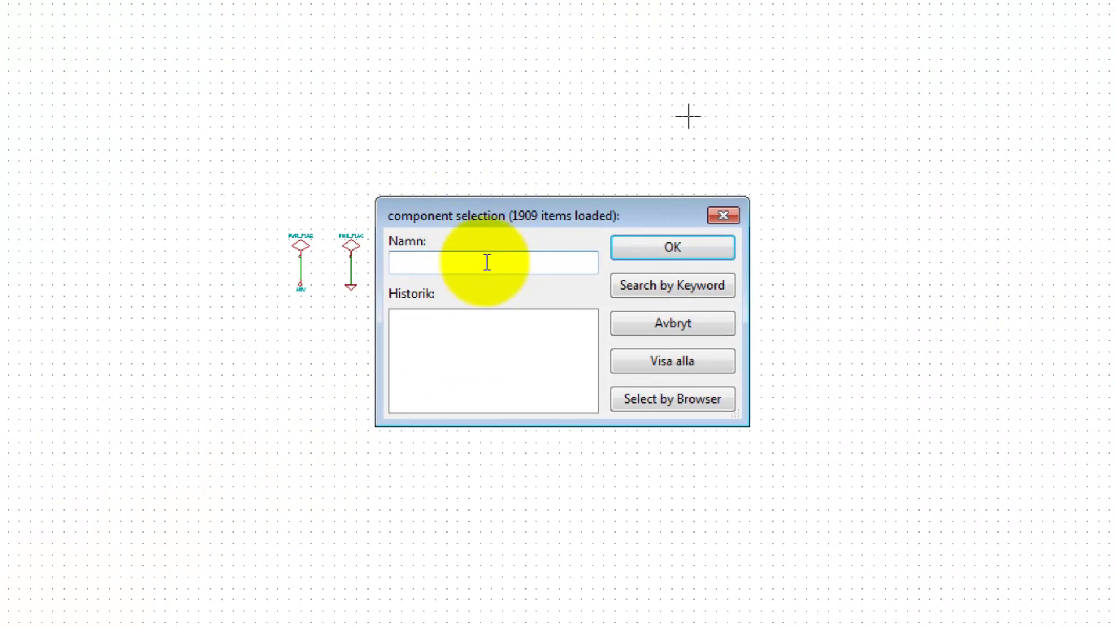
pyautogui.click(651, 385)
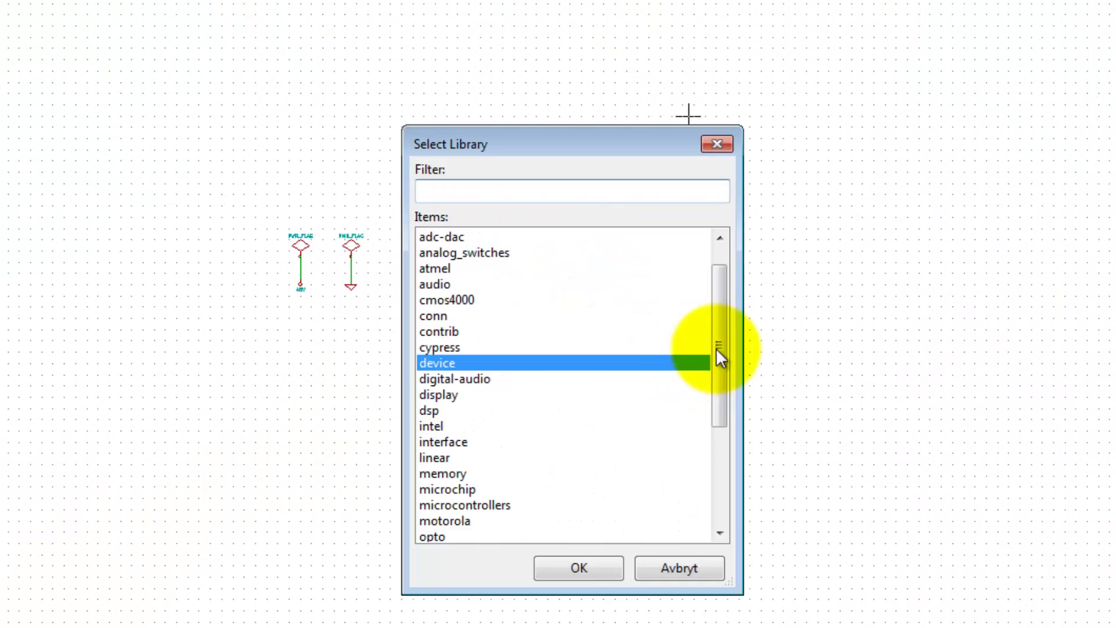
pyautogui.moveTo(718, 337); pyautogui.dragTo(689, 278)
pyautogui.click(448, 251)
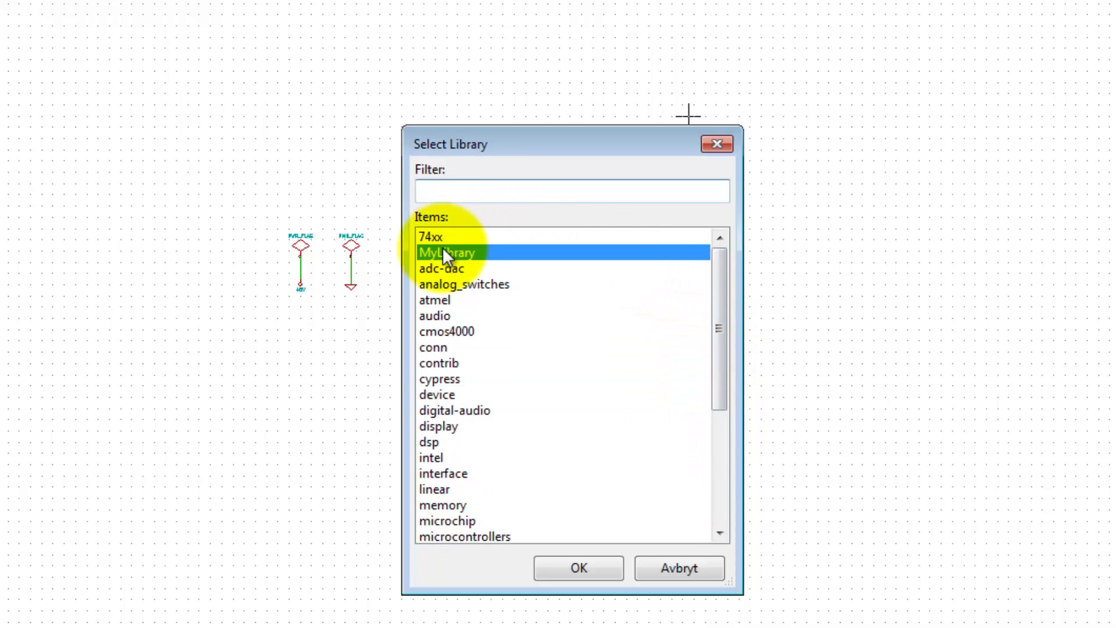
pyautogui.click(569, 567)
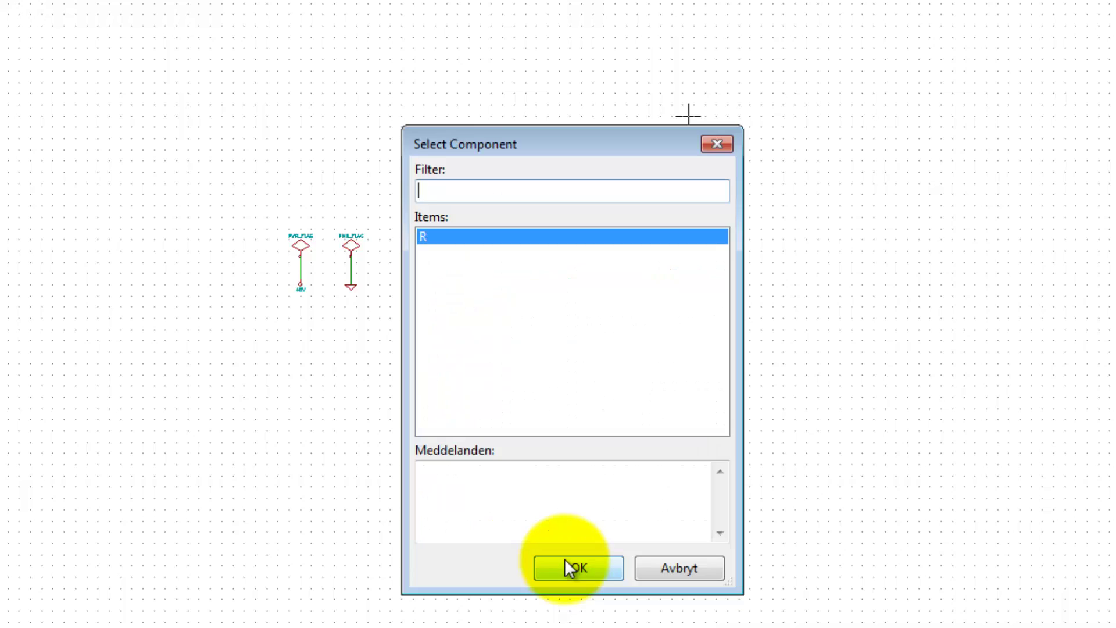
# - Place resistor R above the existing circuit, cancel the next placement, and zoom in
pyautogui.doubleClick(428, 236)
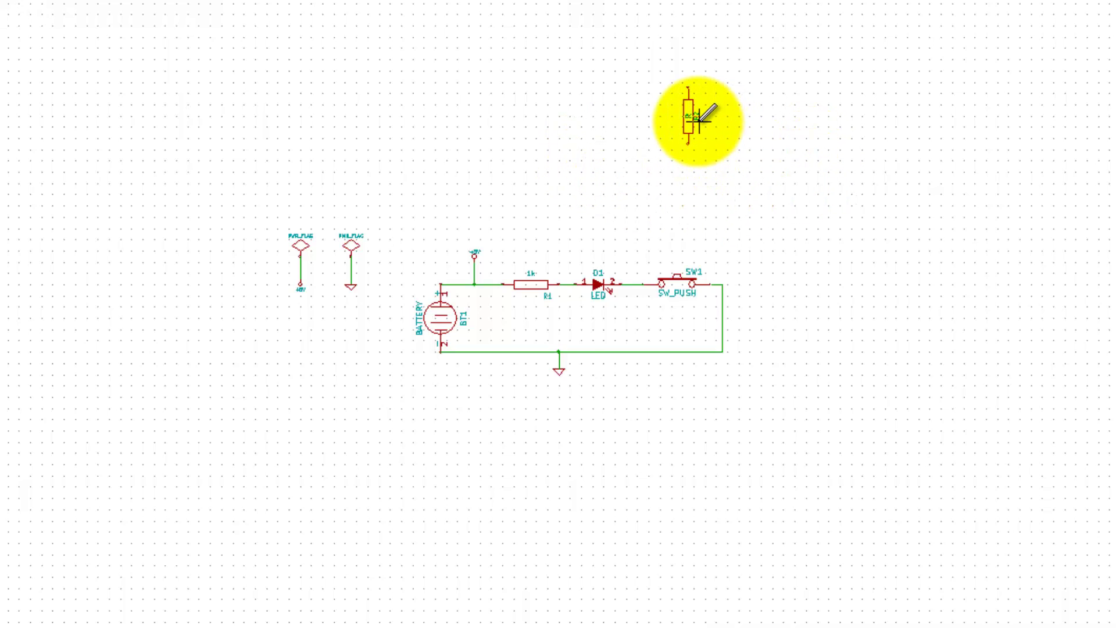
pyautogui.scroll(5, 693, 122)
pyautogui.scroll(-4, 533, 331)
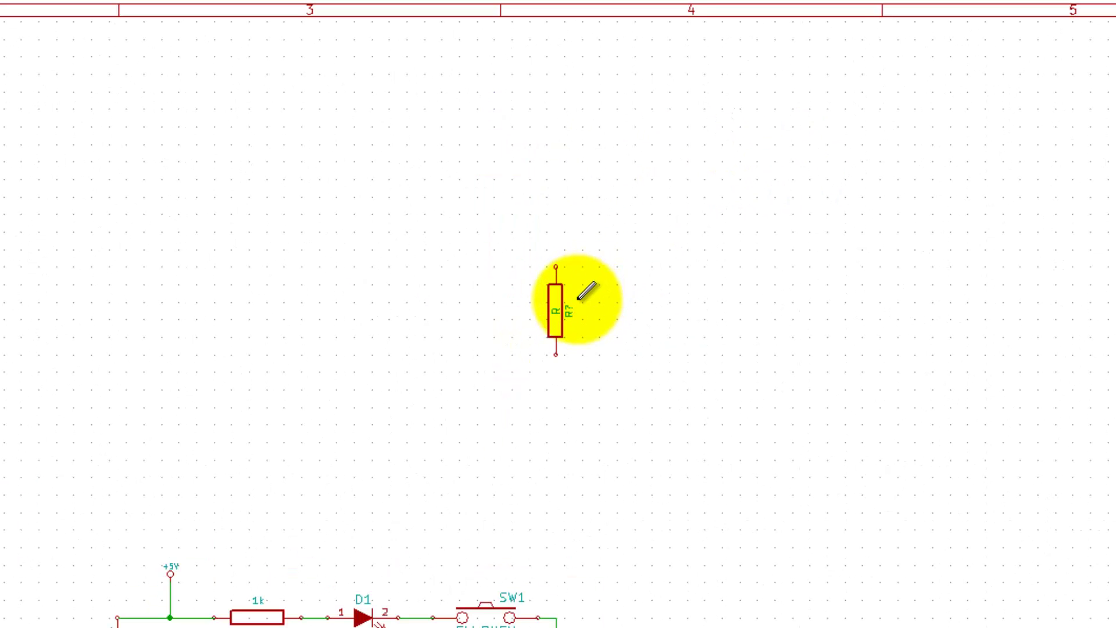
pyautogui.click(579, 316)
pyautogui.click(580, 314)
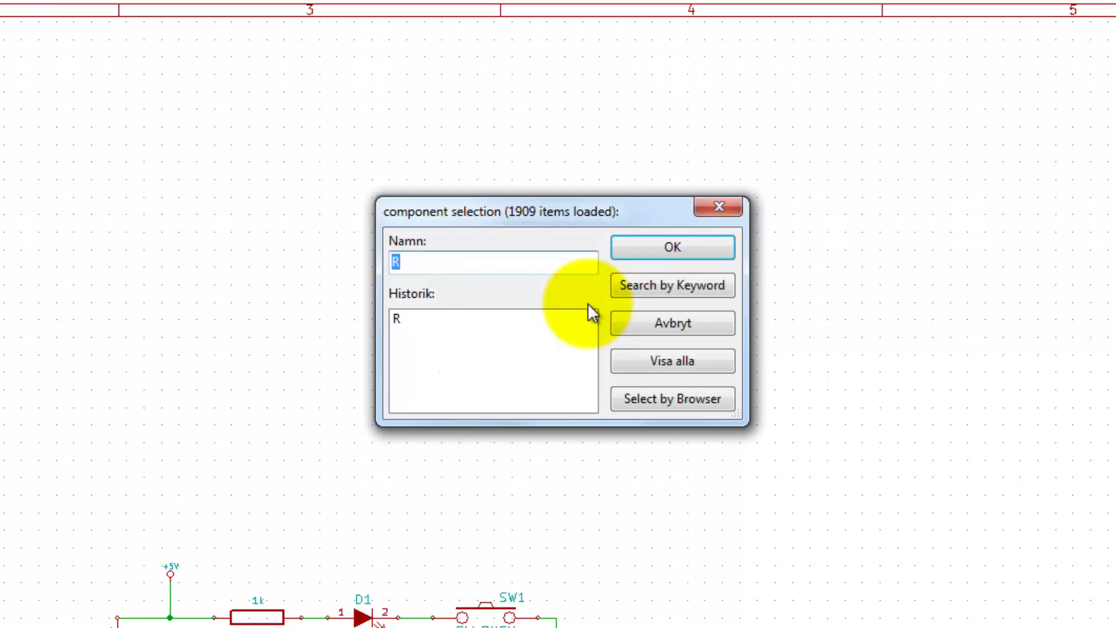
pyautogui.click(678, 324)
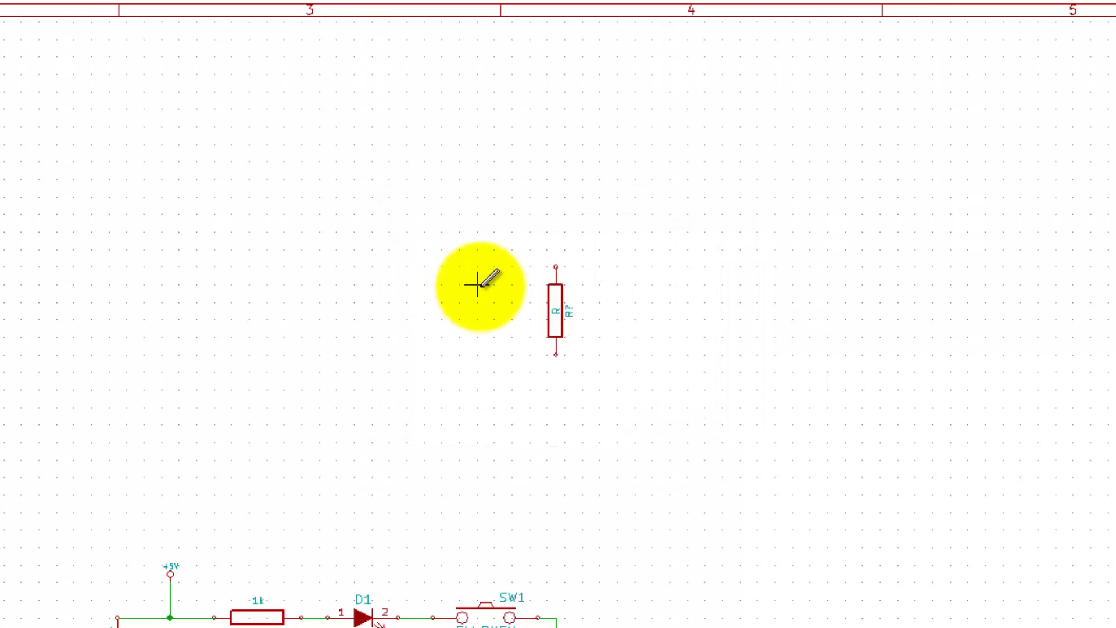
pyautogui.scroll(2, 565, 311)
pyautogui.scroll(2, 564, 311)
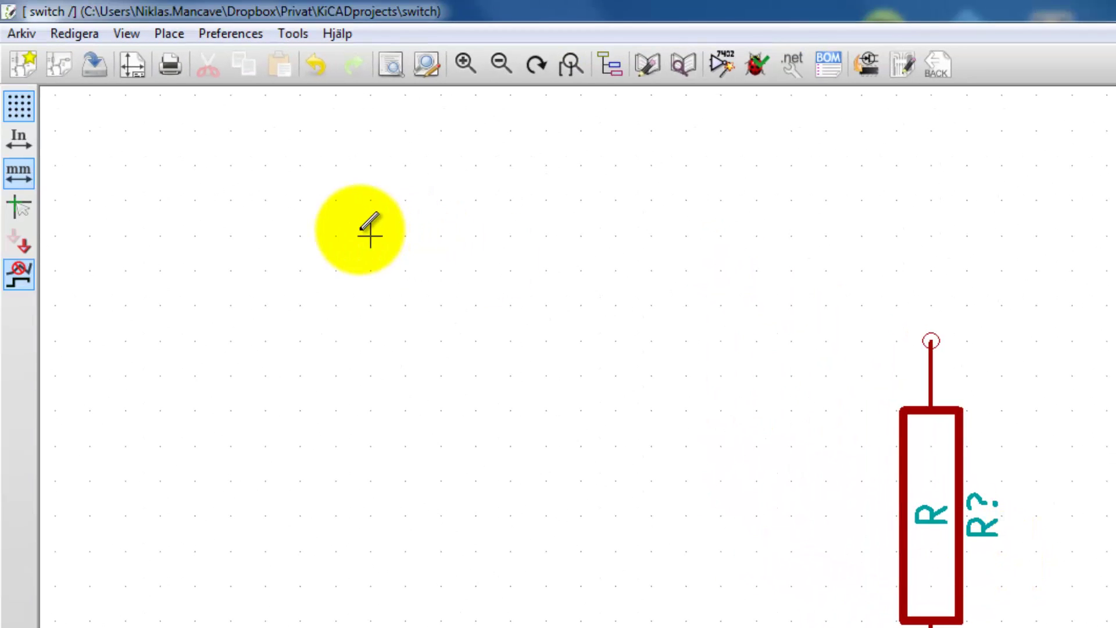
# - Reopen the Library settings, review the device and power entries, and select MyLibrary at the bottom
pyautogui.click(224, 34)
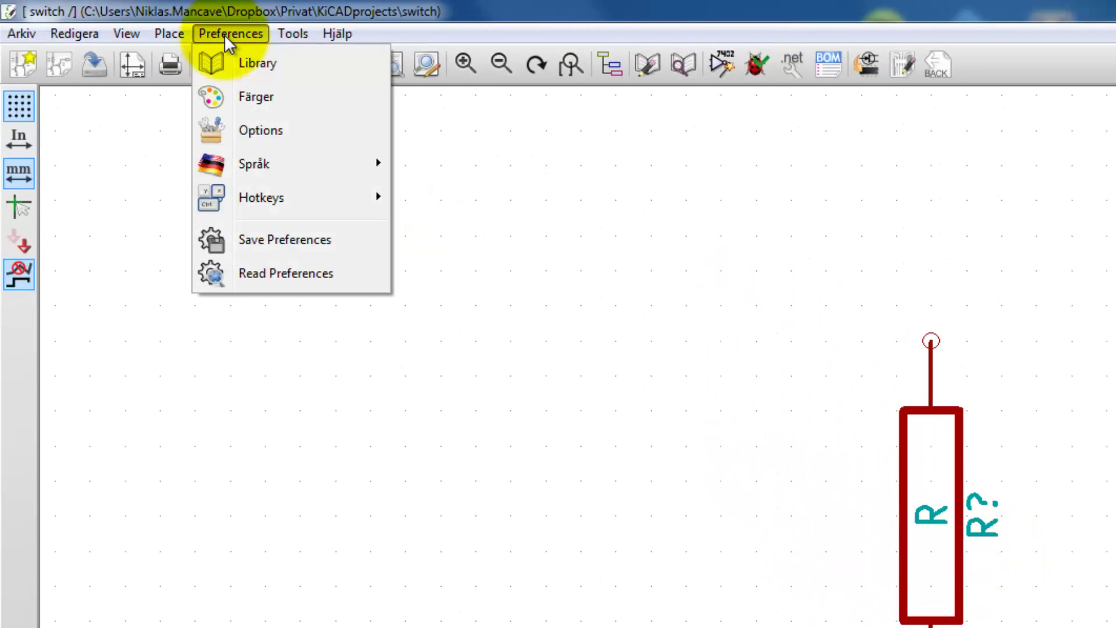
pyautogui.click(220, 68)
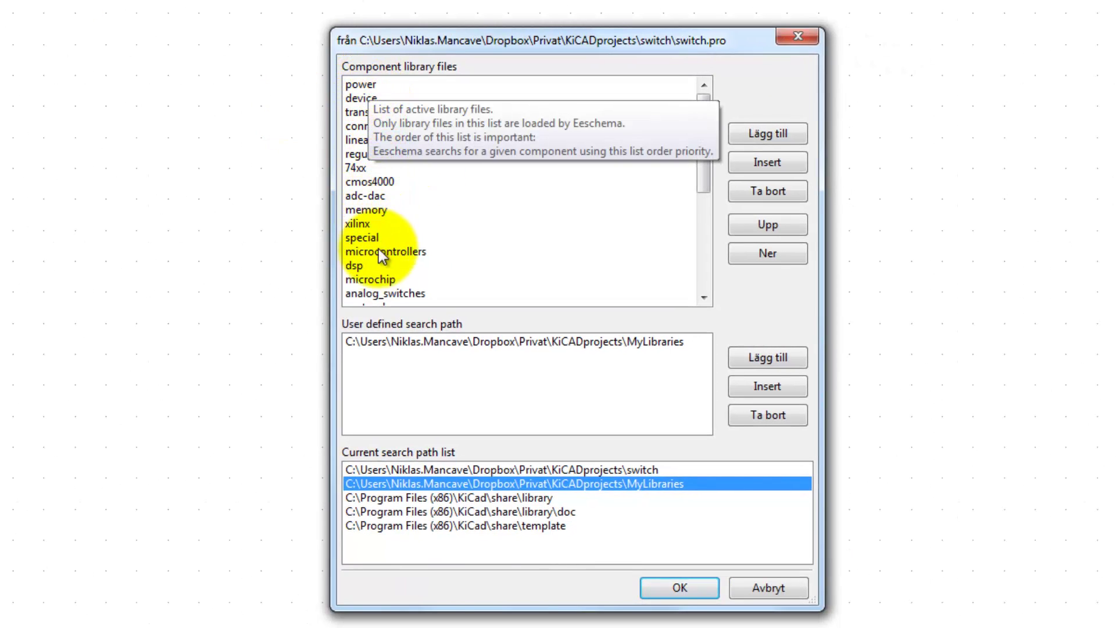
pyautogui.moveTo(705, 177); pyautogui.dragTo(492, 93)
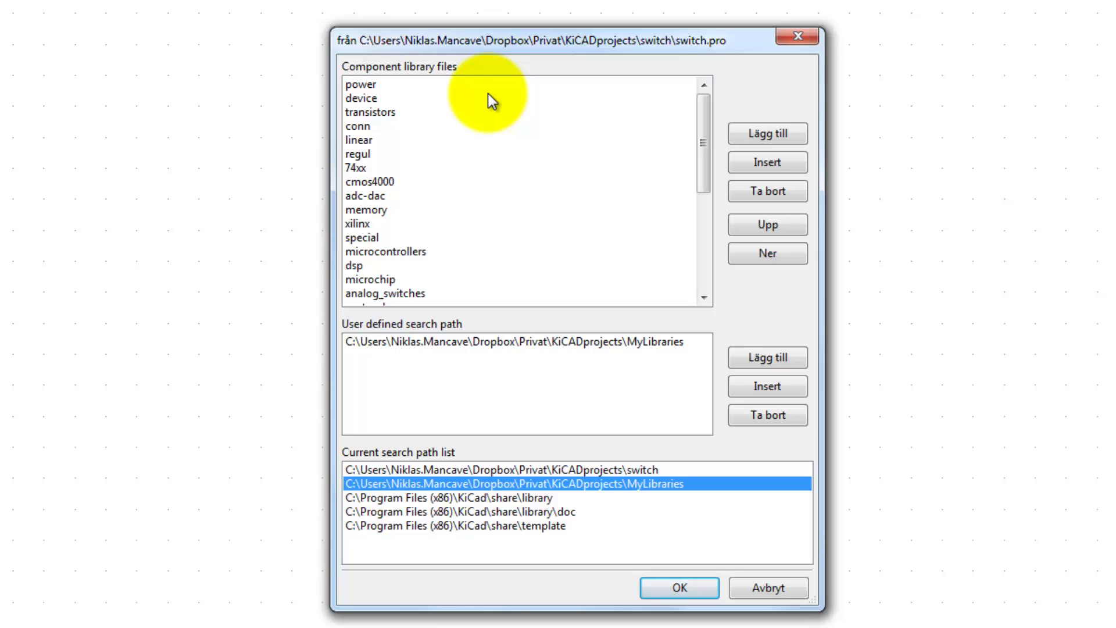
pyautogui.click(361, 99)
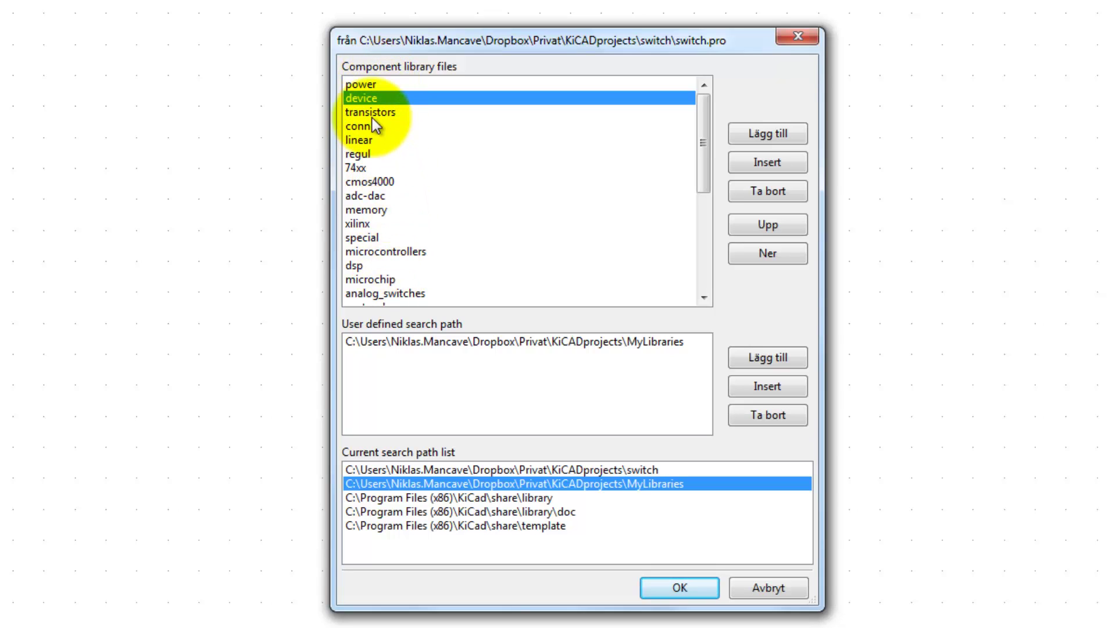
pyautogui.click(363, 85)
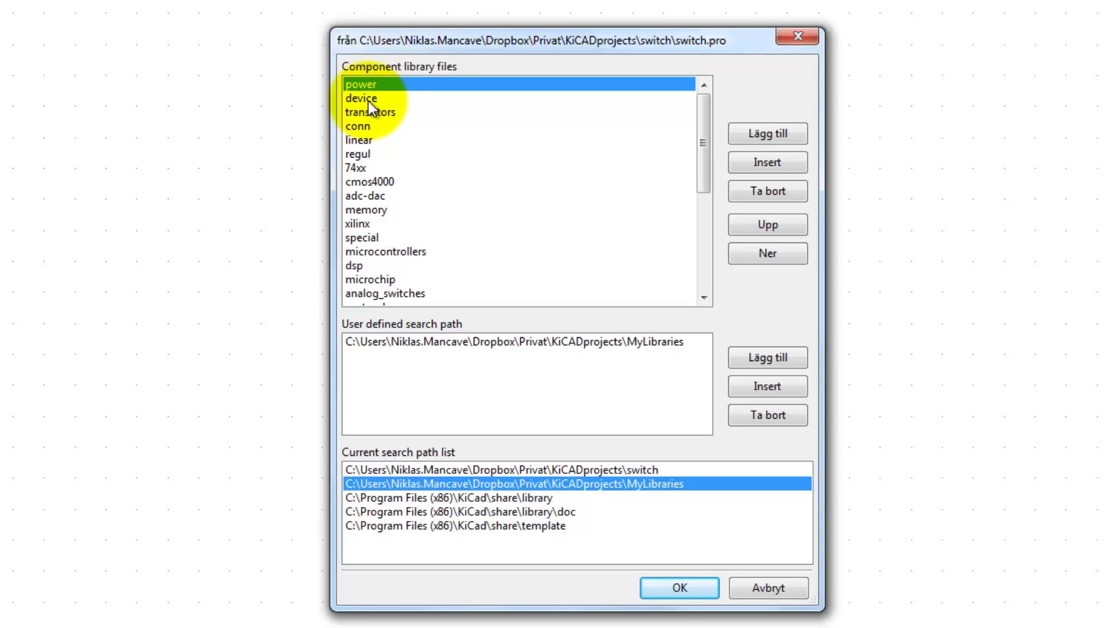
pyautogui.click(364, 98)
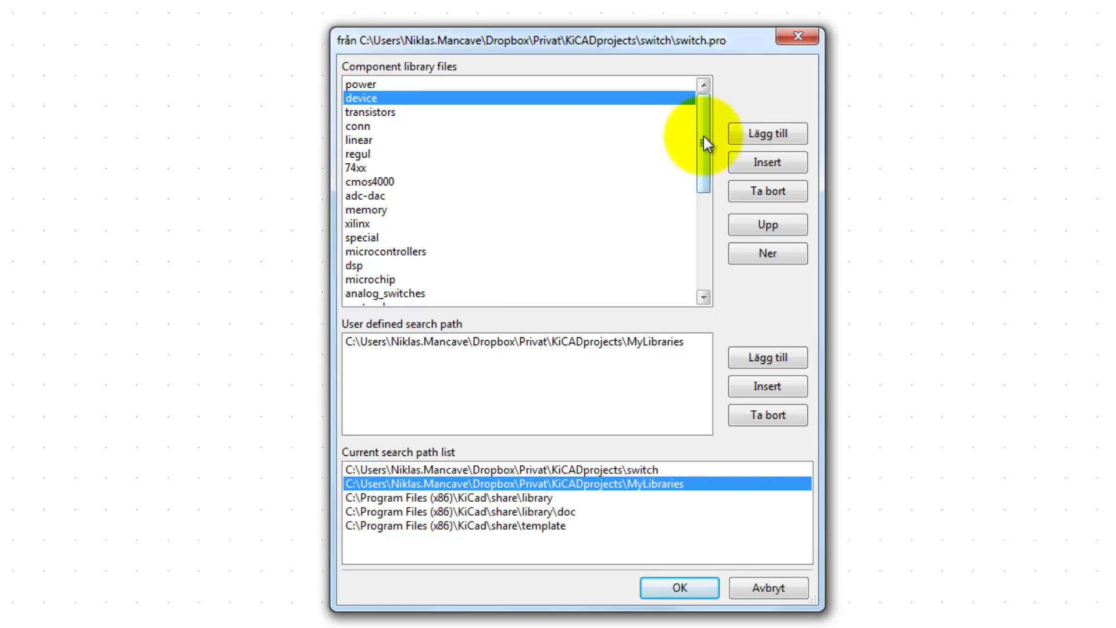
pyautogui.moveTo(703, 136); pyautogui.dragTo(714, 251)
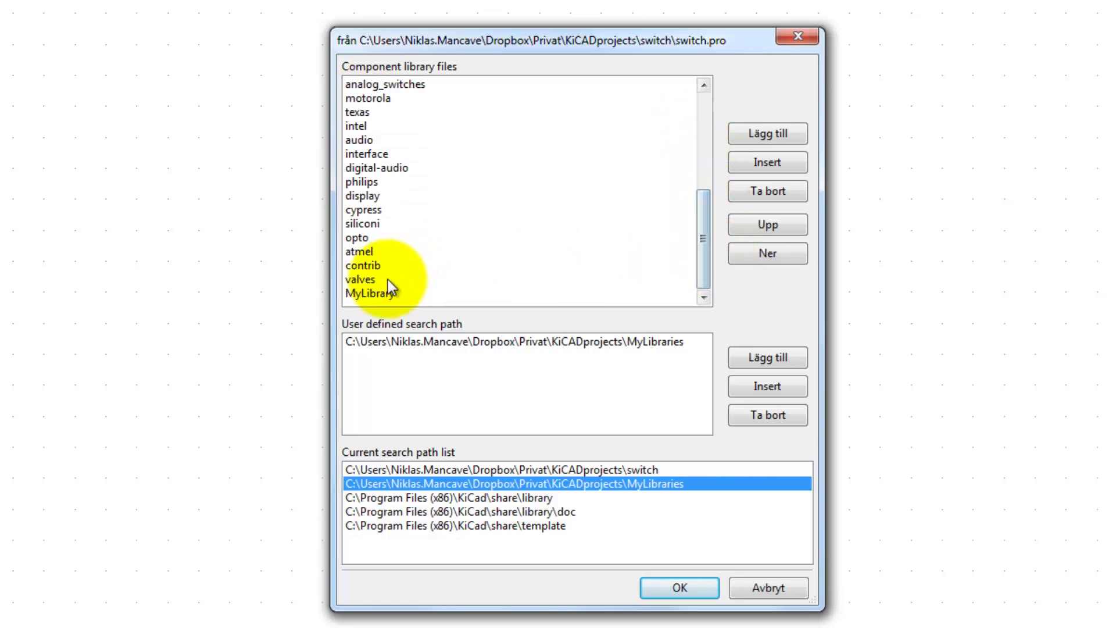
pyautogui.click(364, 295)
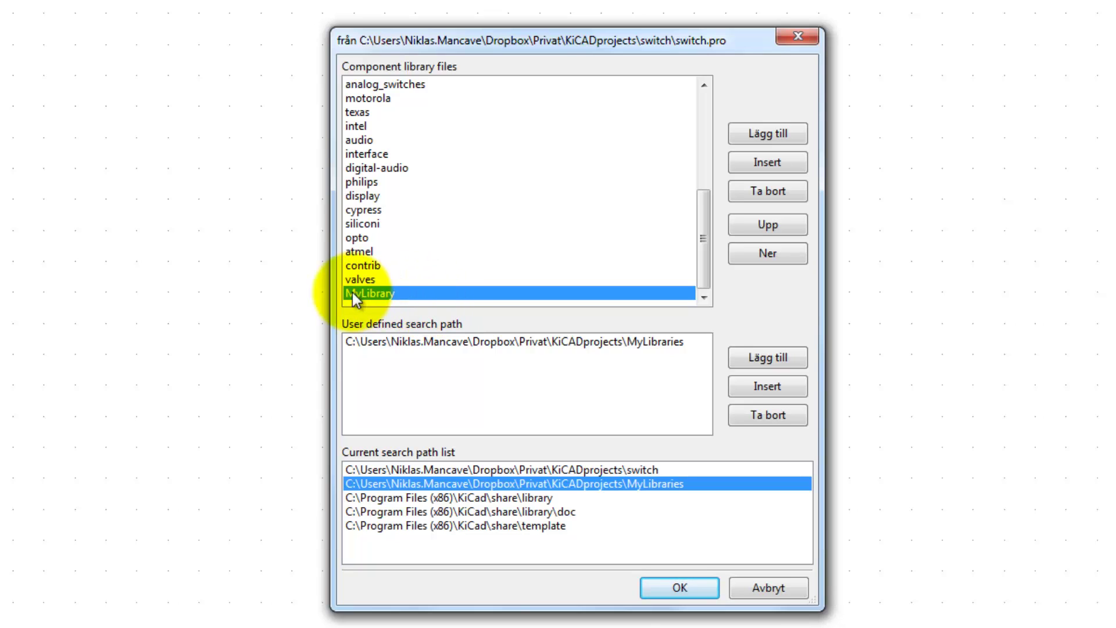
# - Move MyLibrary up the Component library files list until it sits above power and device
pyautogui.click(772, 228)
pyautogui.click(772, 228)
pyautogui.click(772, 228)
pyautogui.click(773, 227)
pyautogui.click(773, 227)
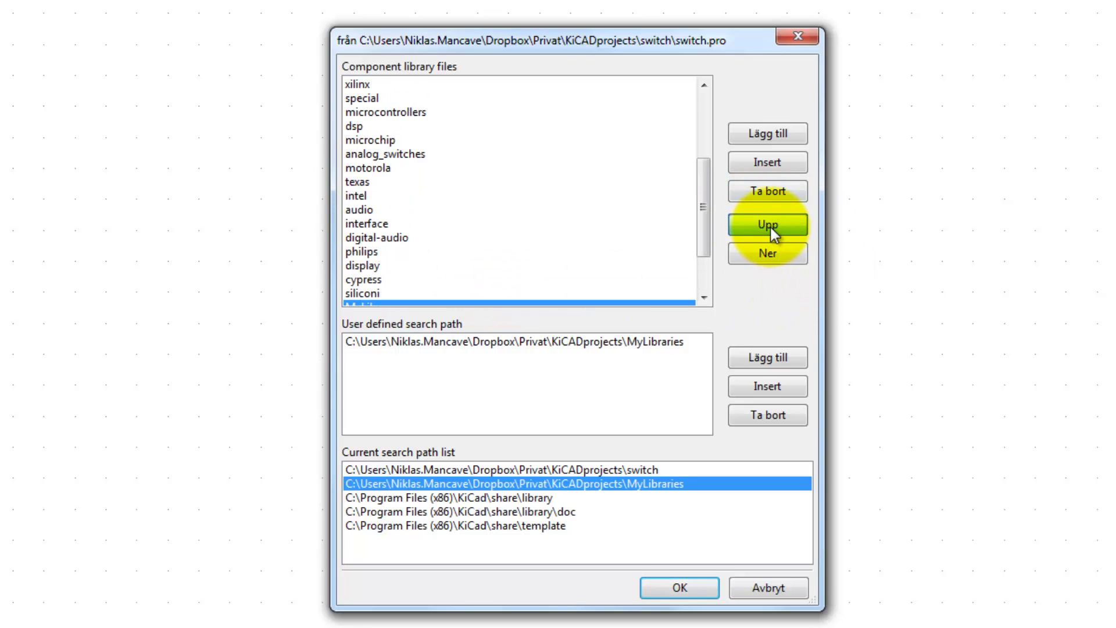
pyautogui.click(770, 227)
pyautogui.click(770, 227)
pyautogui.click(770, 226)
pyautogui.click(770, 227)
pyautogui.click(770, 227)
pyautogui.click(769, 227)
pyautogui.click(768, 228)
pyautogui.click(769, 228)
pyautogui.click(760, 228)
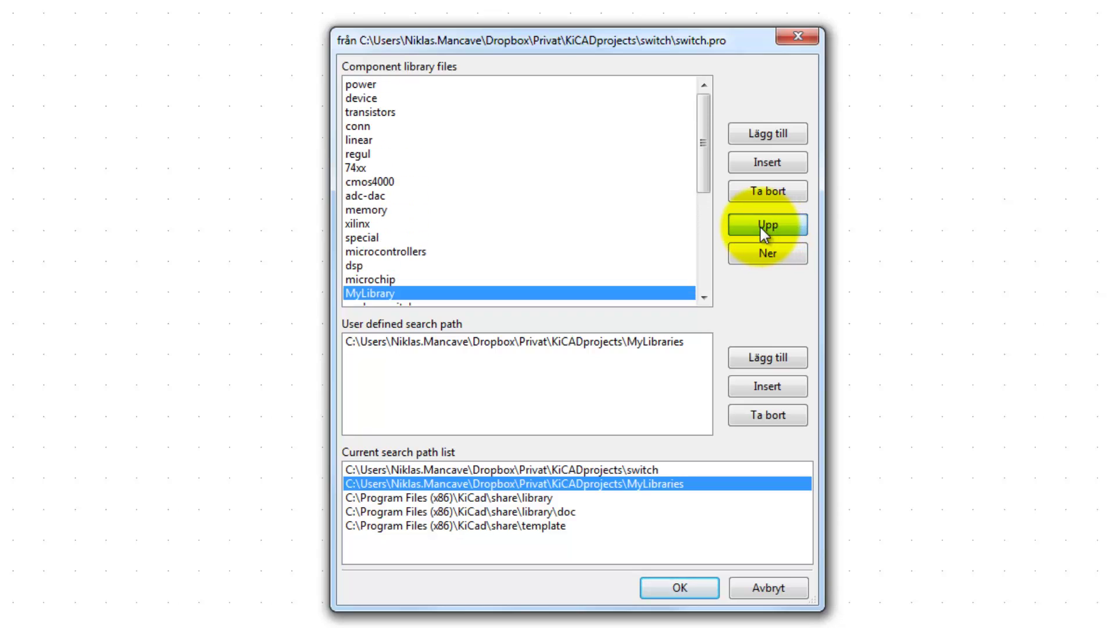
pyautogui.click(761, 227)
pyautogui.click(759, 228)
pyautogui.click(759, 227)
pyautogui.click(759, 228)
pyautogui.click(760, 228)
pyautogui.click(759, 228)
pyautogui.click(759, 228)
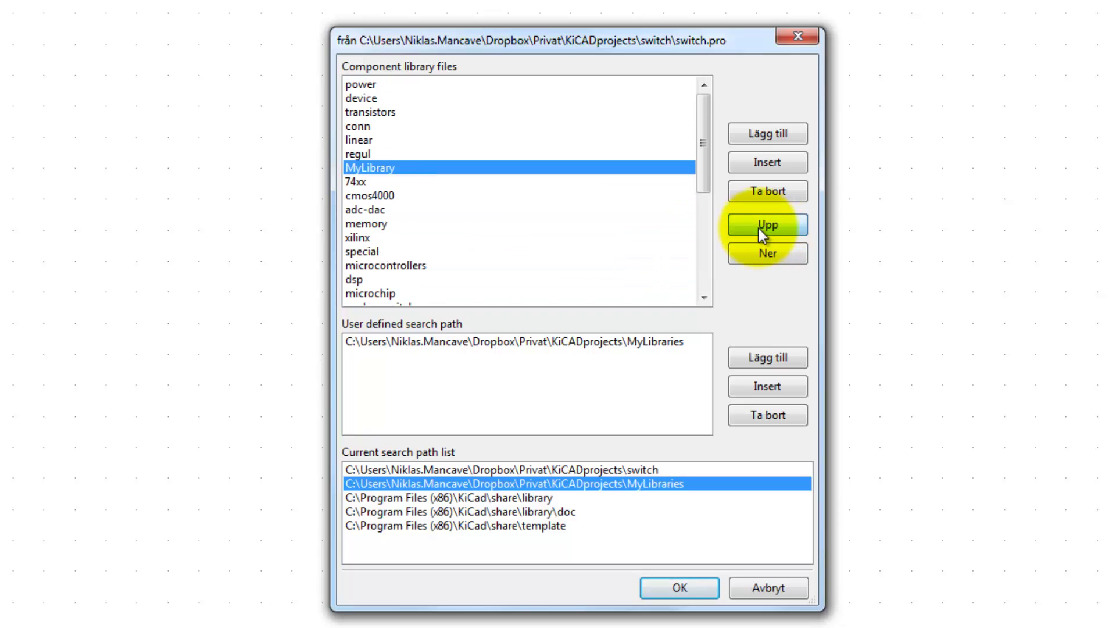
pyautogui.click(759, 229)
pyautogui.click(758, 229)
pyautogui.click(759, 225)
pyautogui.click(758, 226)
pyautogui.click(758, 226)
pyautogui.click(758, 225)
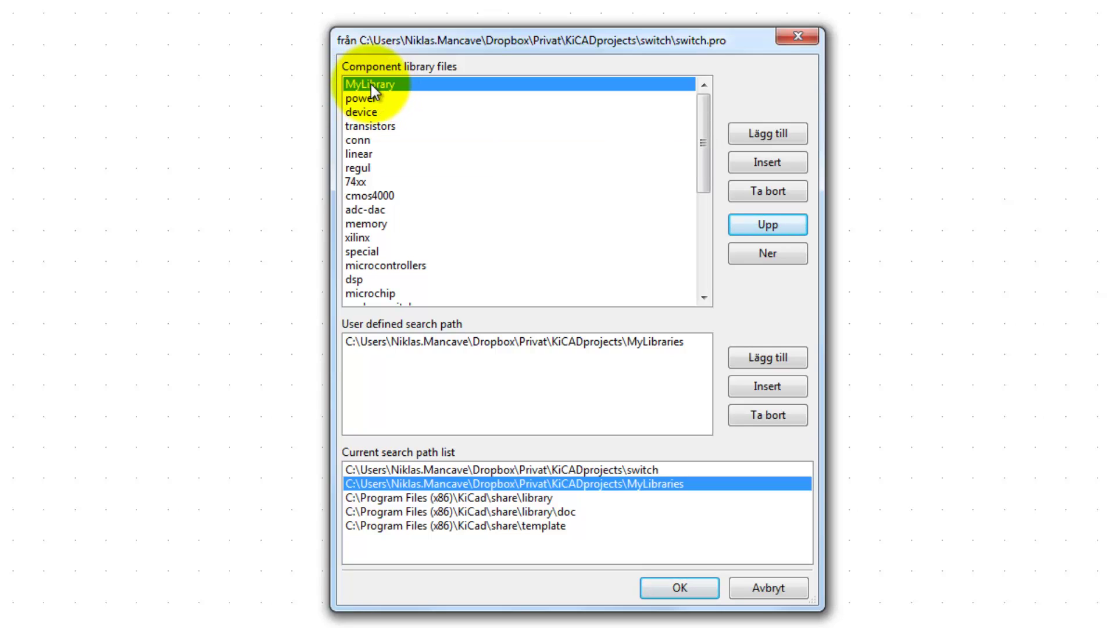
pyautogui.click(358, 110)
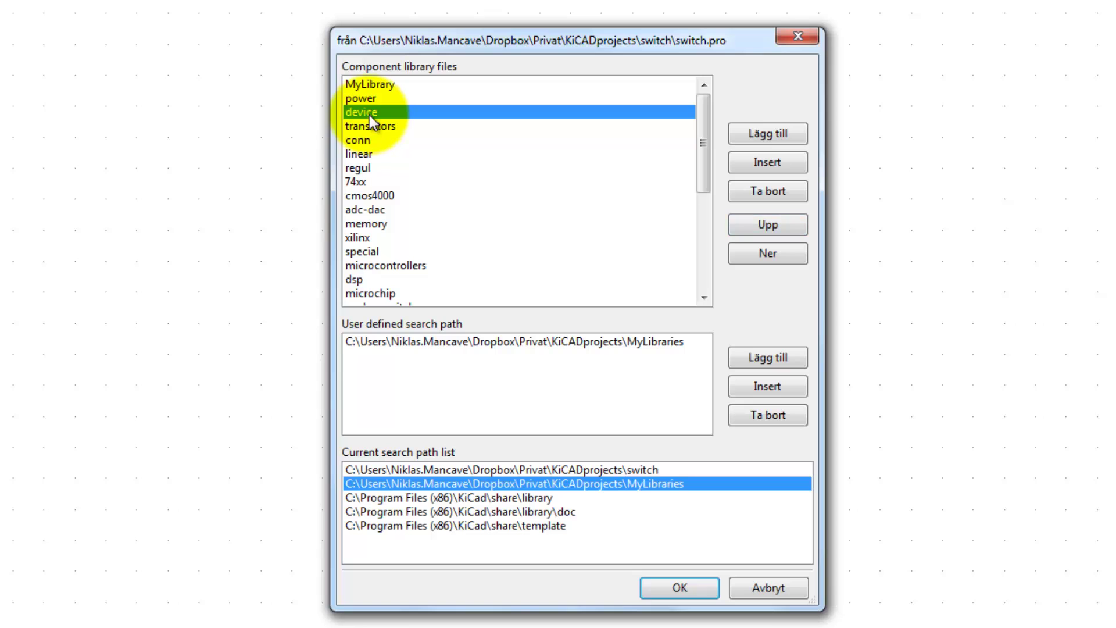
pyautogui.click(369, 85)
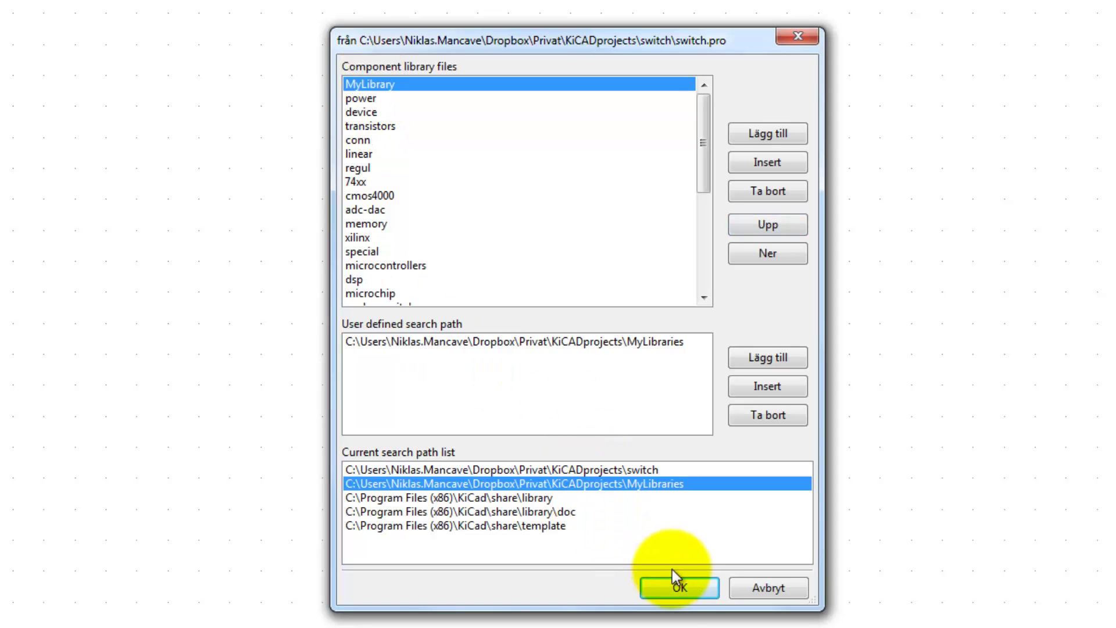
# - Apply the new library order and check that R1 and the new R? resistor draw as zigzags
pyautogui.click(680, 588)
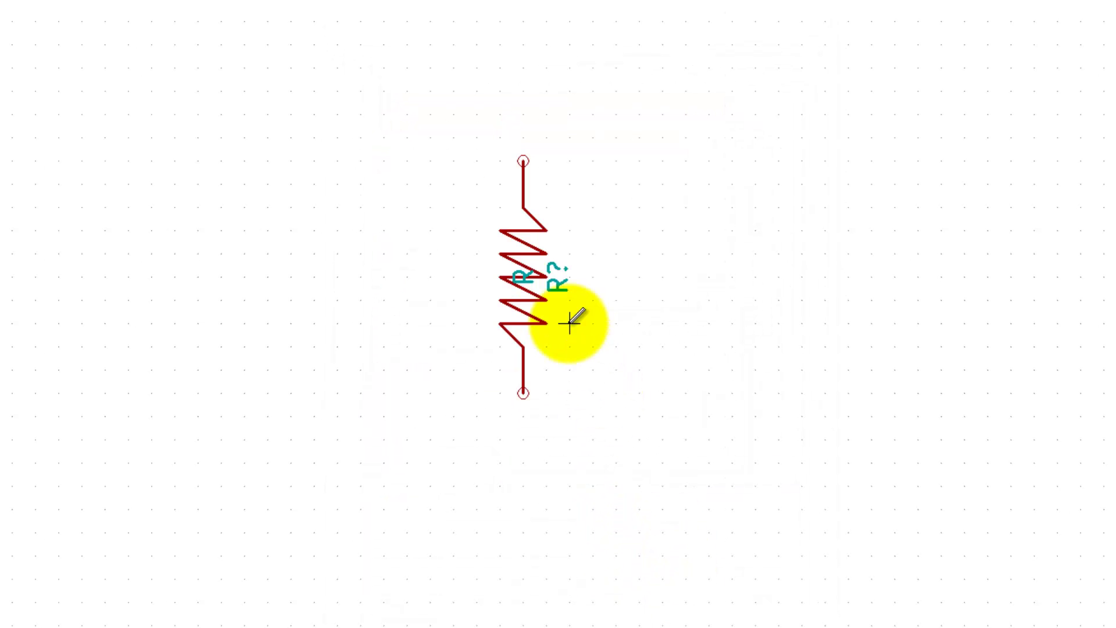
pyautogui.scroll(3, 568, 321)
pyautogui.scroll(-2, 567, 323)
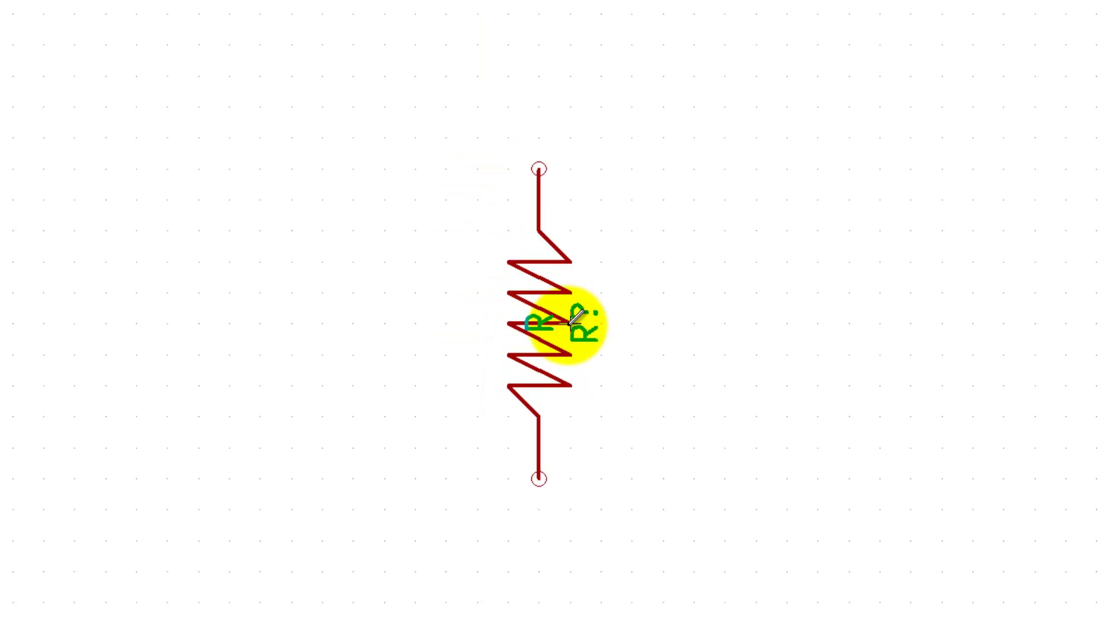
pyautogui.click(538, 328)
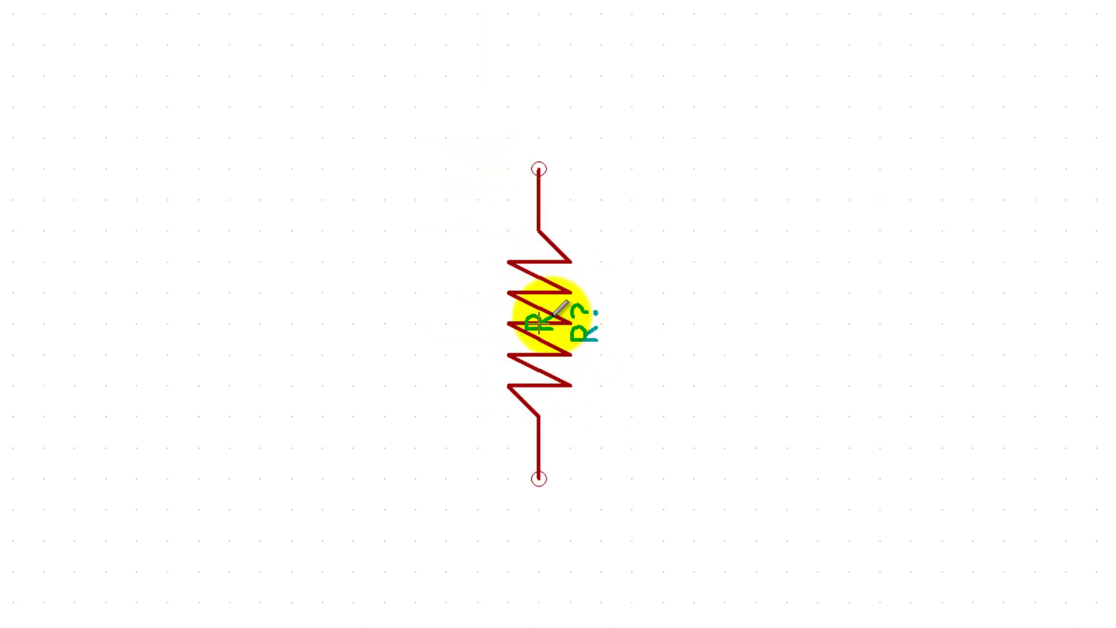
pyautogui.scroll(-5, 567, 325)
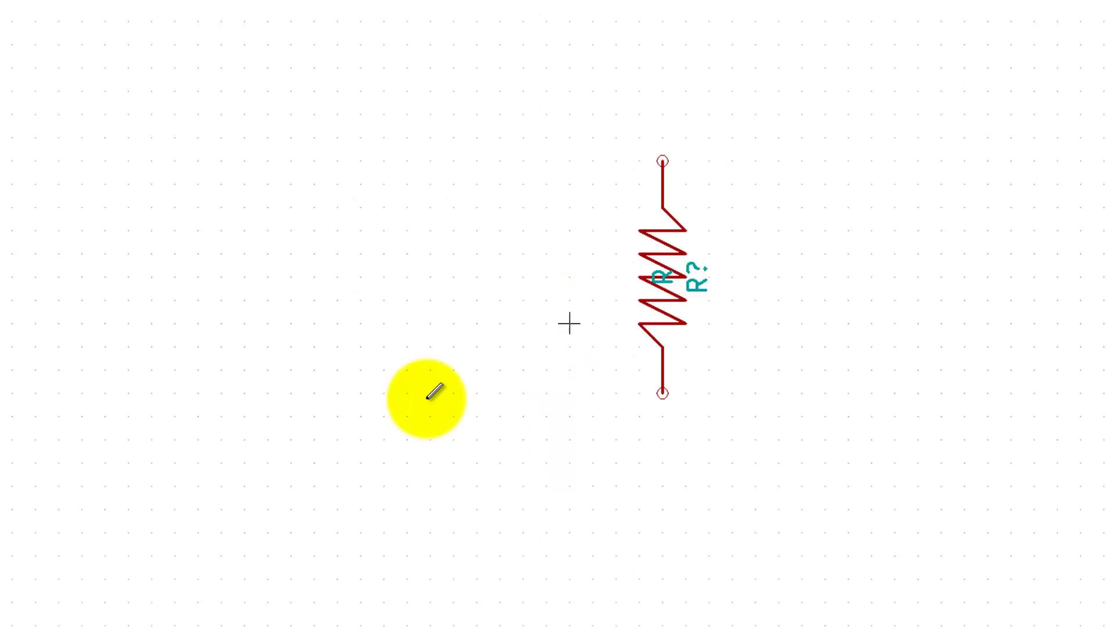
pyautogui.scroll(2, 373, 552)
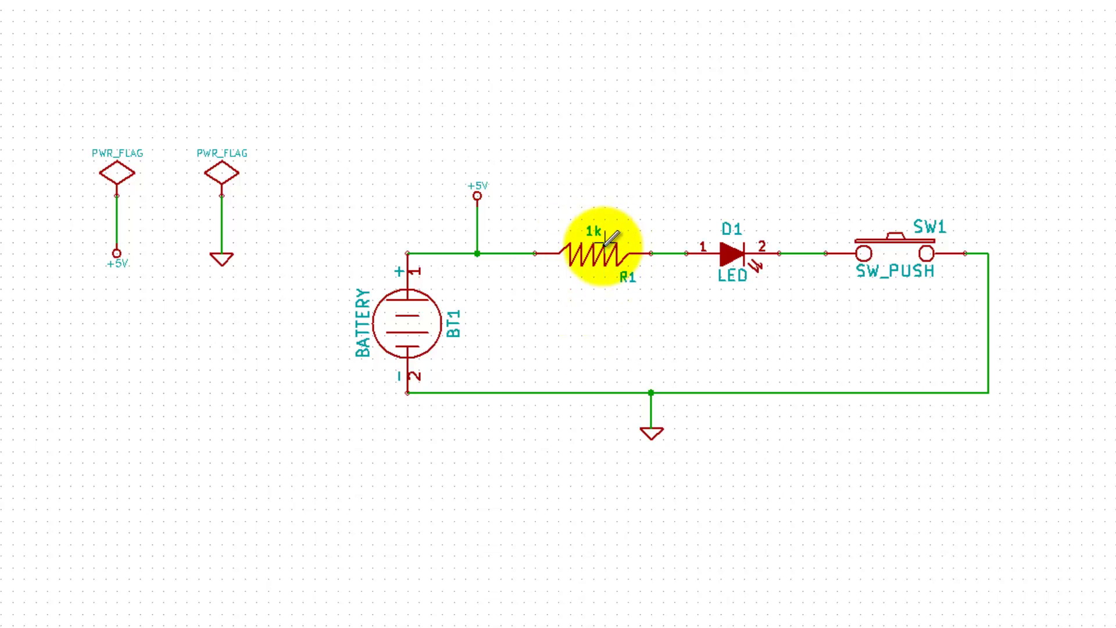
pyautogui.scroll(-2, 785, 62)
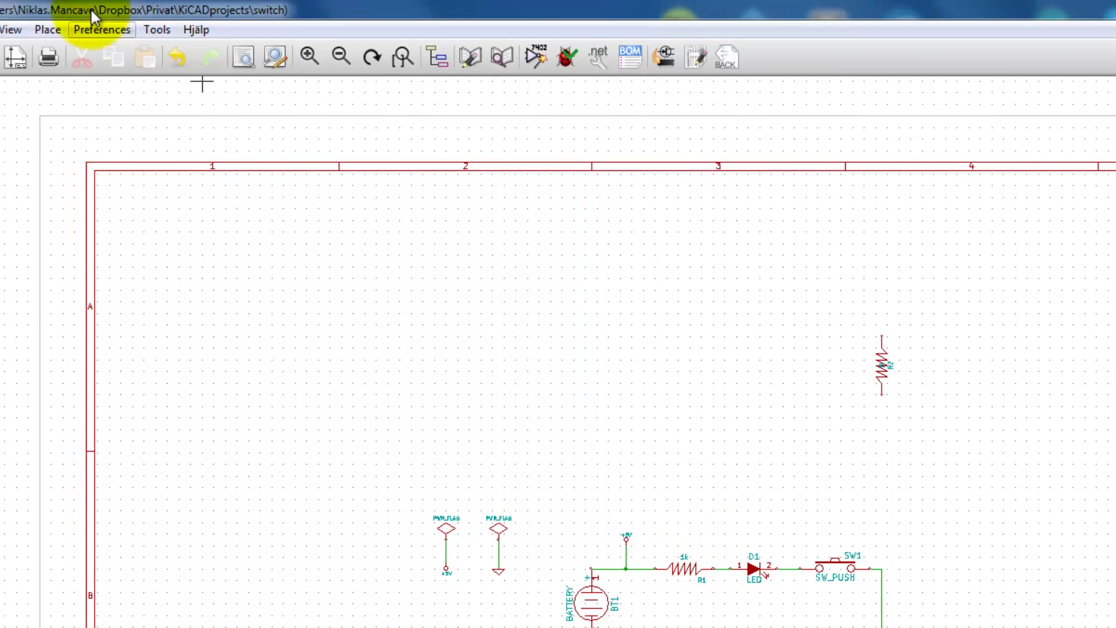
pyautogui.click(81, 29)
pyautogui.click(76, 53)
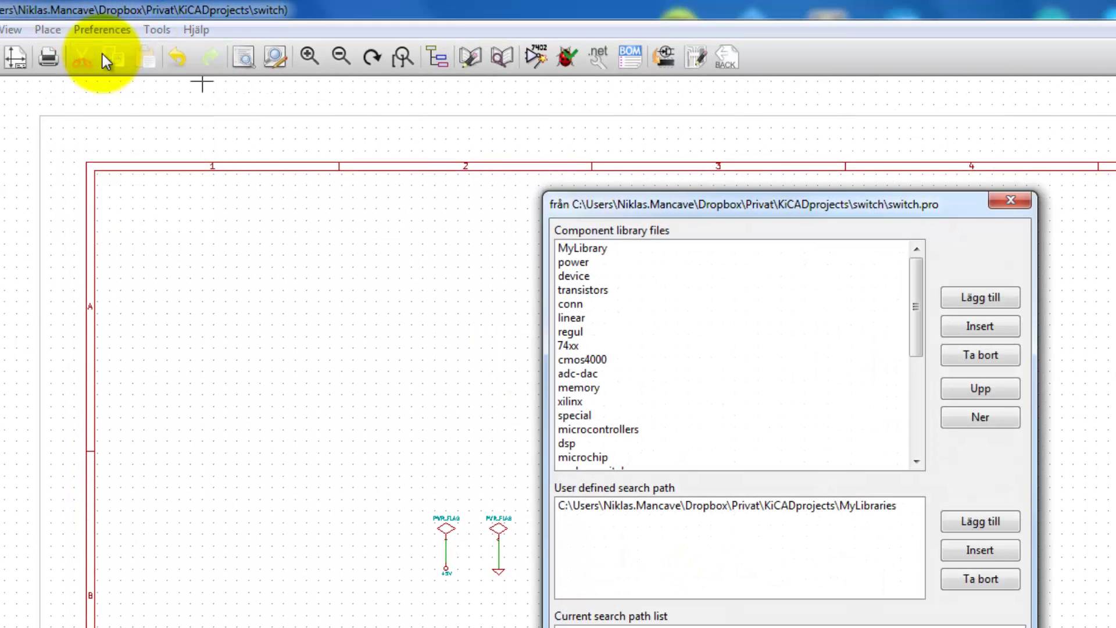
pyautogui.moveTo(919, 302); pyautogui.dragTo(591, 283)
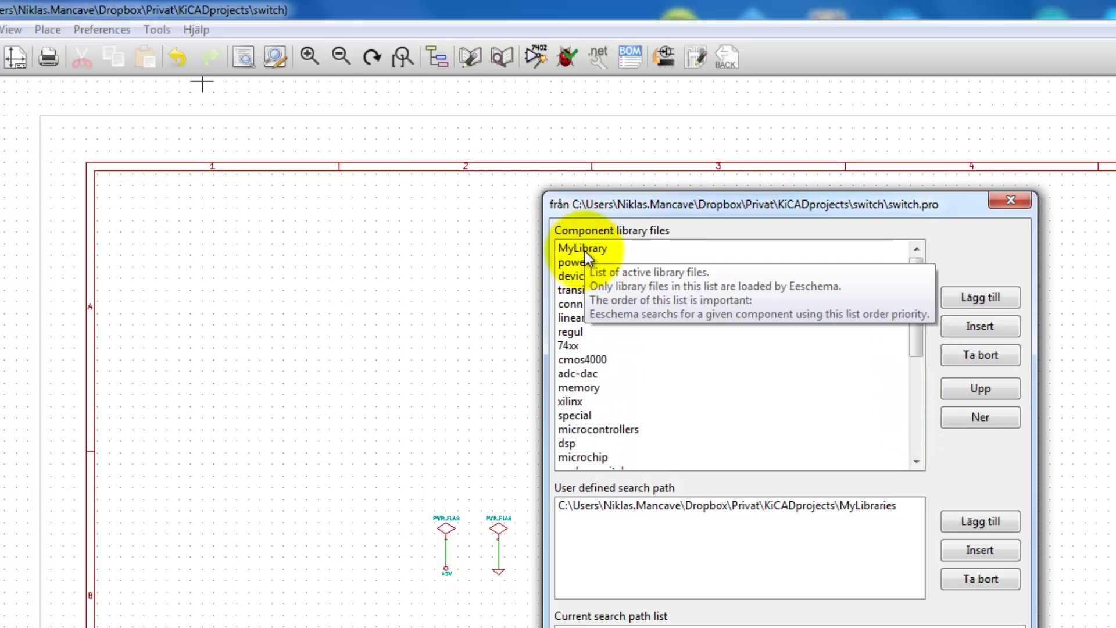
pyautogui.press('Return')
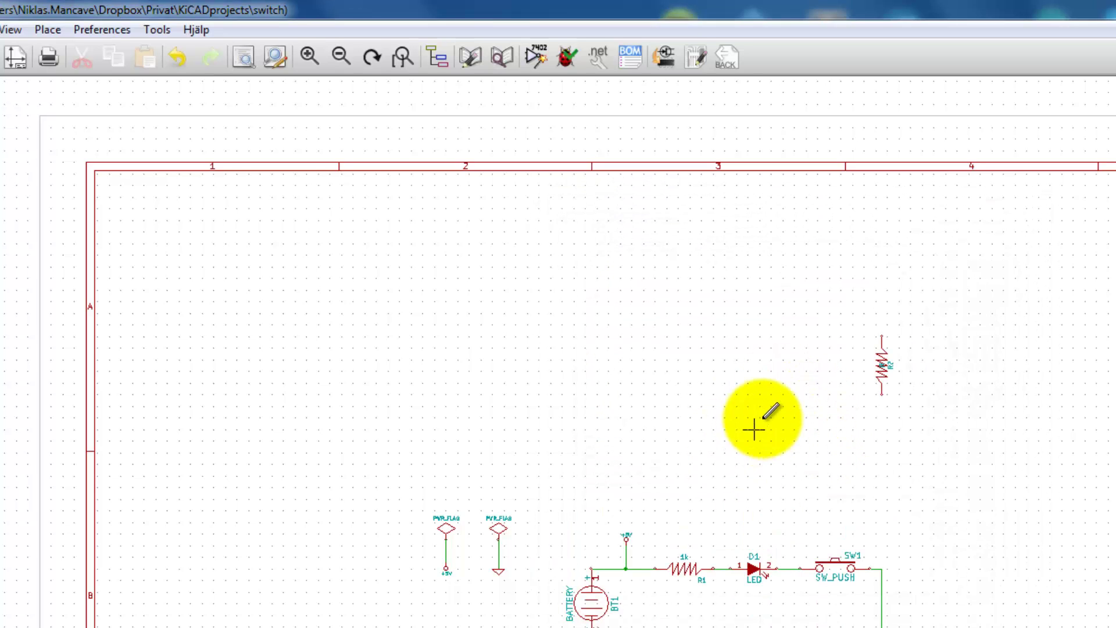